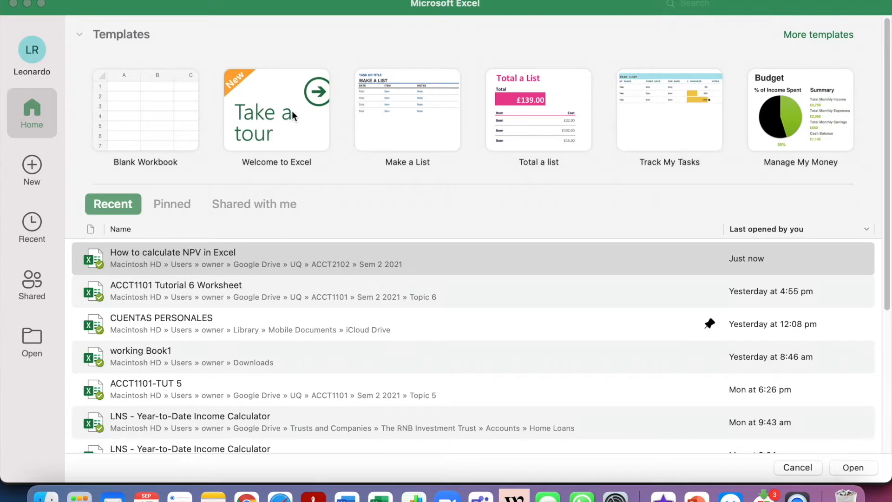
Create a blank workbook and paste the copied investment data starting at cell A2
double_click(149, 112)
key(Return)
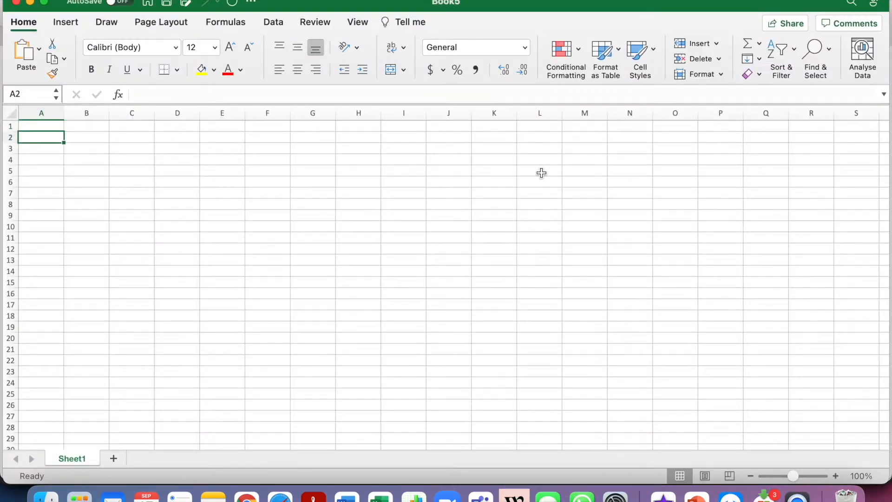
key(super+v)
click(359, 192)
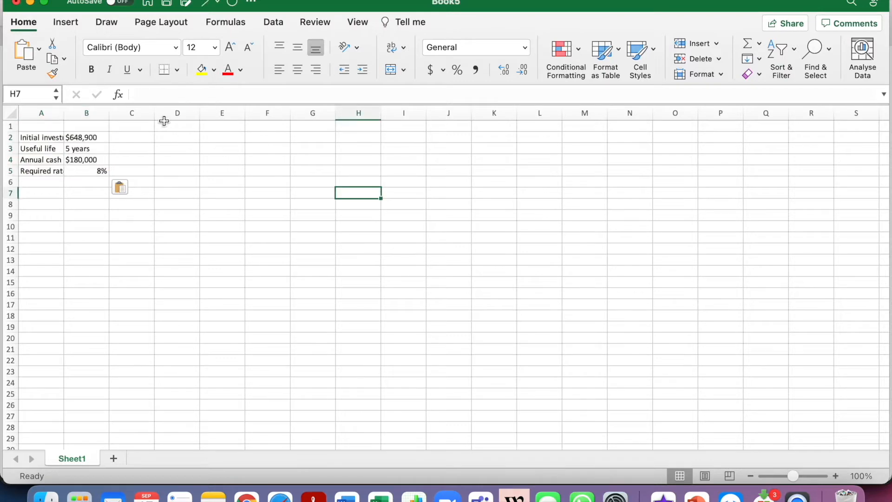
Widen column A to fit its labels and right-align the values in B2:B5
drag(64, 112, 112, 115)
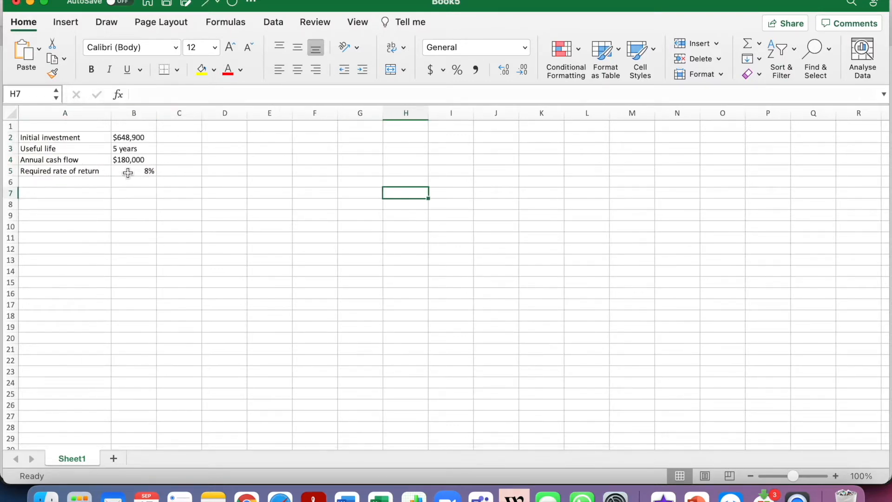
drag(132, 135, 134, 171)
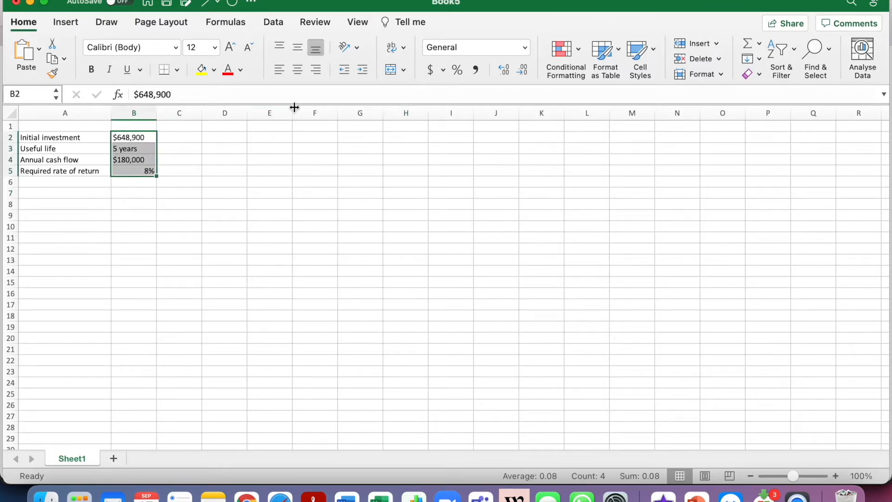
click(316, 69)
click(218, 235)
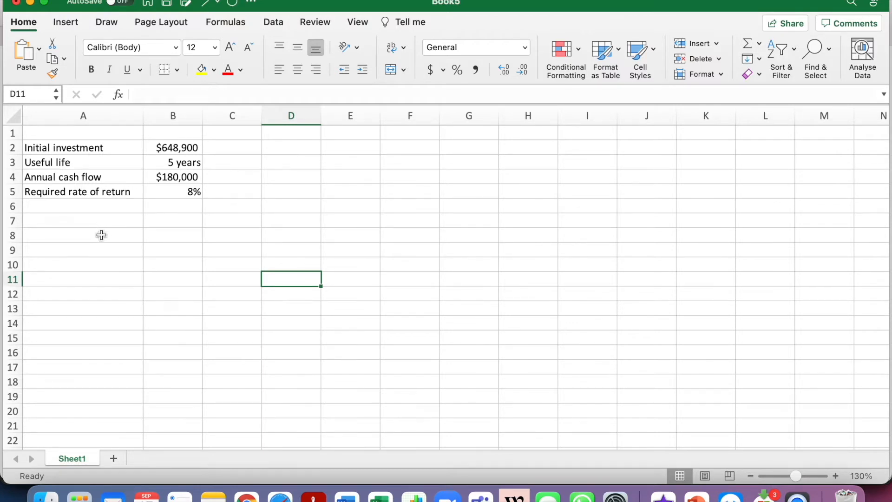
Enter the heading "Method: Discount factor" in cell A7
click(107, 221)
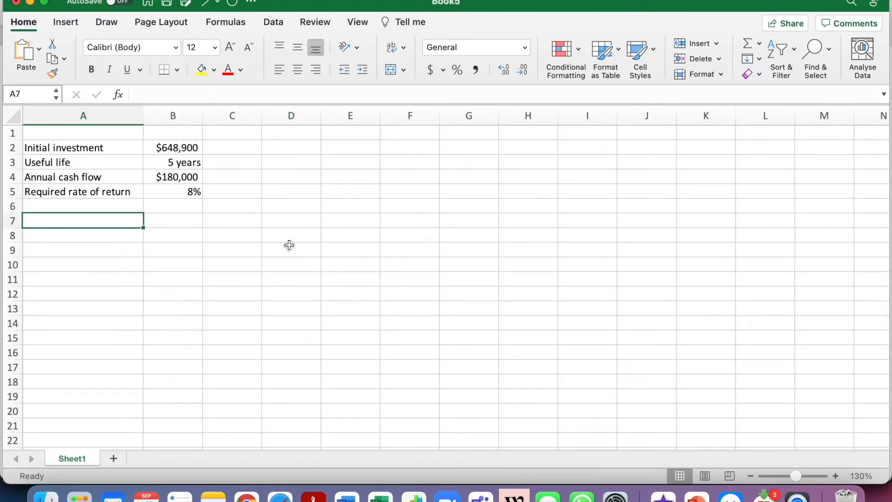
text(M)
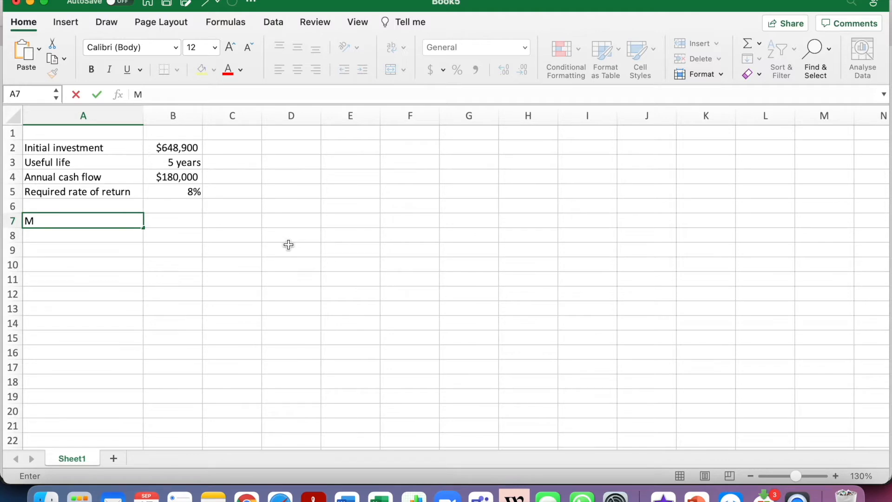
text(ethod: Discount factor)
key(Return)
Enter the column headers "Present value of cash flows" in B8 and "Discount factor" in C8
key(Right)
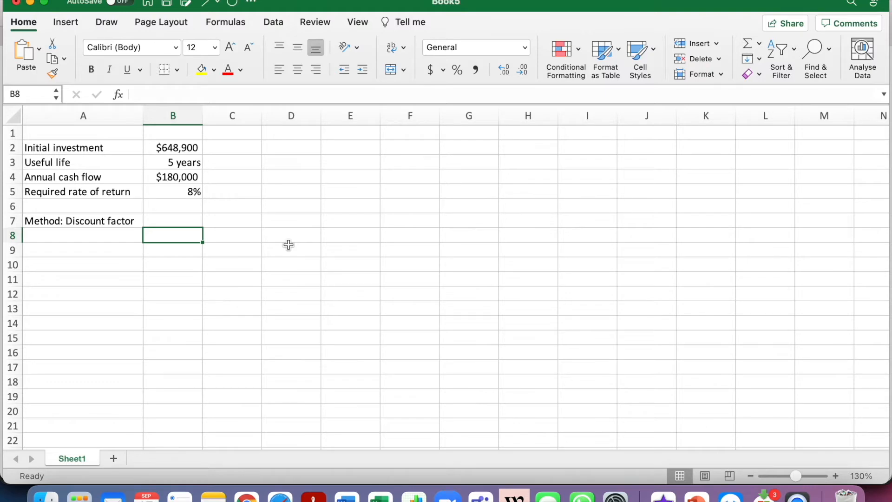
text(Present value of cash flows)
key(Tab)
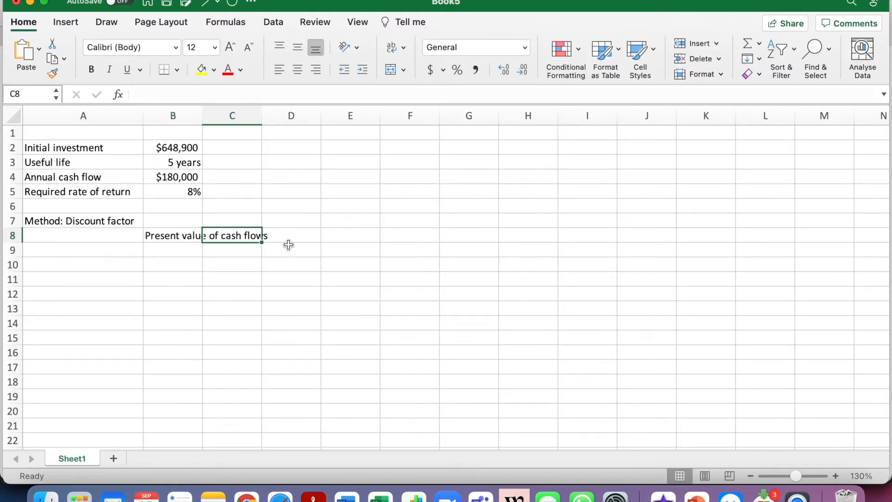
text(Discount factor)
key(Tab)
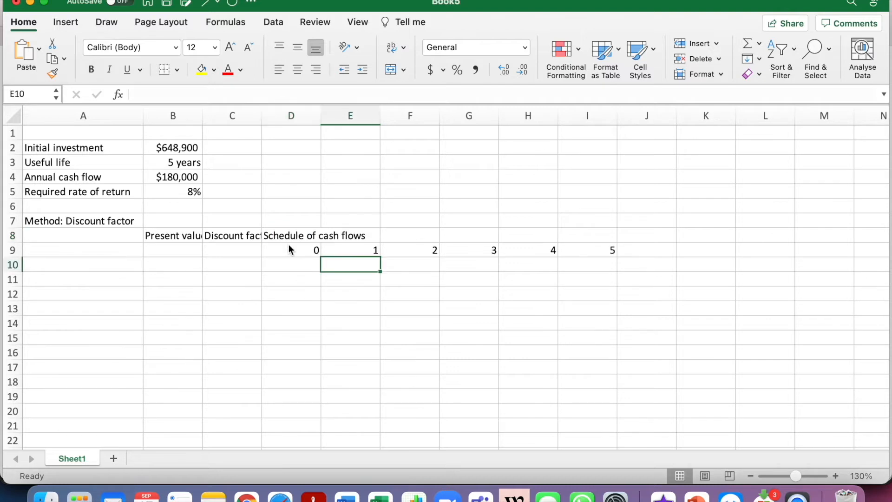
Add the header "Schedule of cash flows" in D8 with years 0 to 5 in D9:I9, and label A10 "Initial investment"
key(Left)
key(Left)
key(Left)
key(Left)
text(Initial investment)
key(Return)
key(Return)
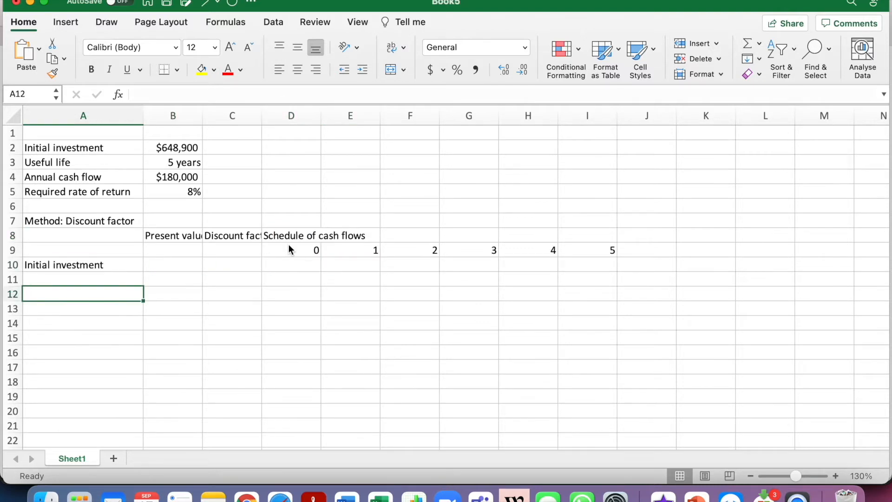
Enter the row labels "Cash flows" in A12 and "Net present value (NPV)" in A21
text(Cash flows)
key(Return)
key(Return)
key(Return)
key(Return)
key(Return)
key(Return)
key(Return)
key(Return)
key(Return)
text(N)
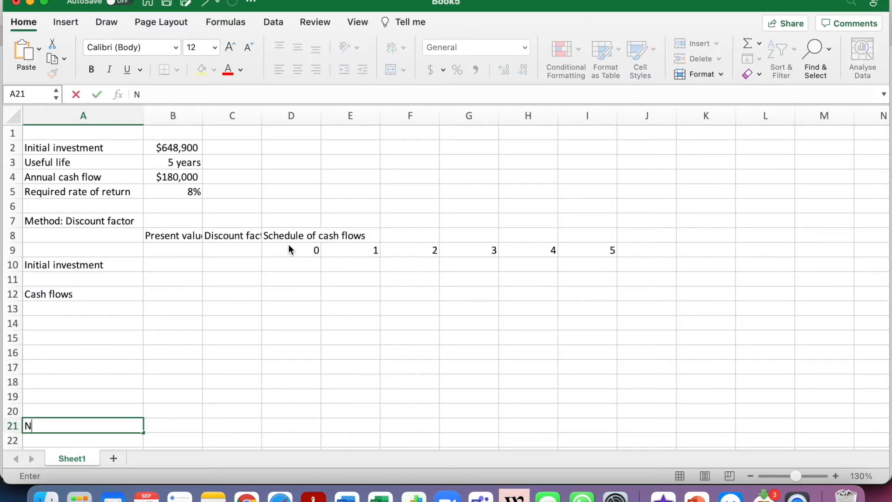
text(et present )
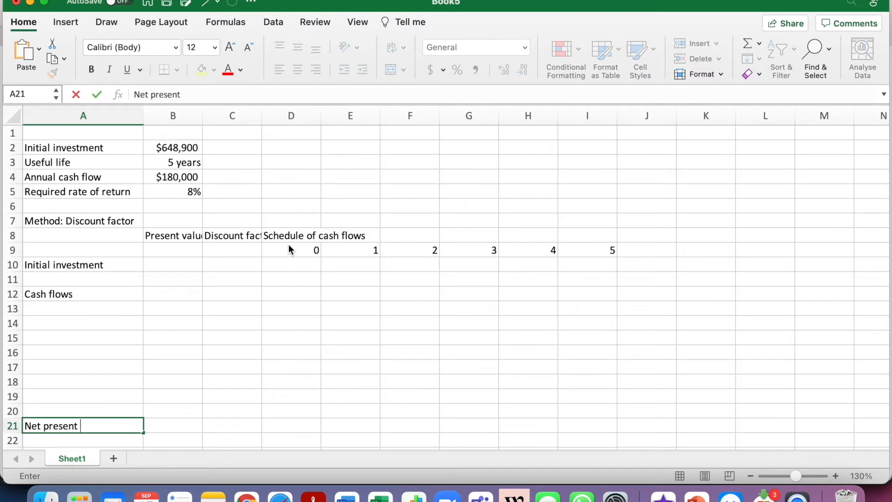
text(value (NPV)
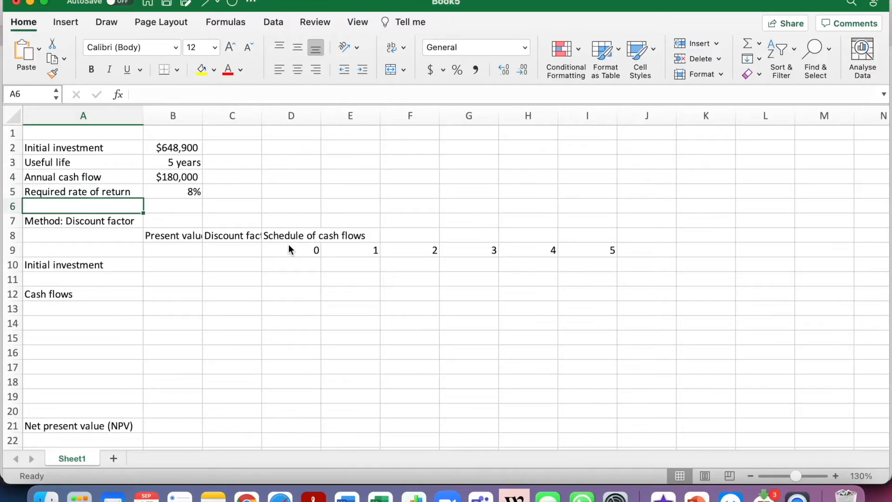
Write the discount factor formula as a text note, "DF = 1/(1+r)^n", in cell A24
key(Down)
key(Down)
key(Down)
key(Down)
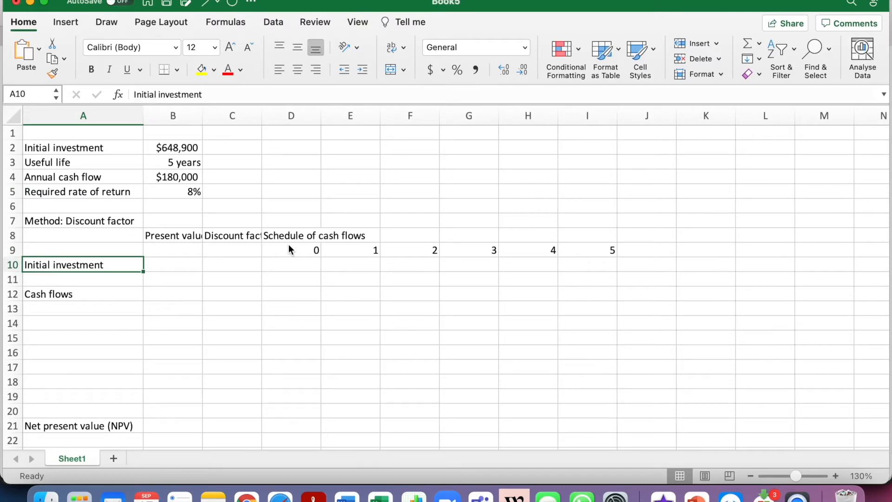
key(Right)
key(Right)
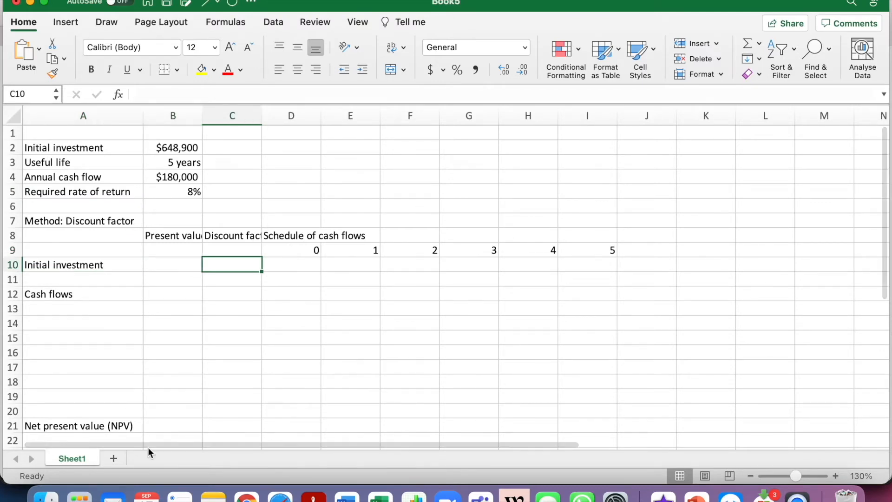
scroll(121, 369, down, 5)
click(108, 394)
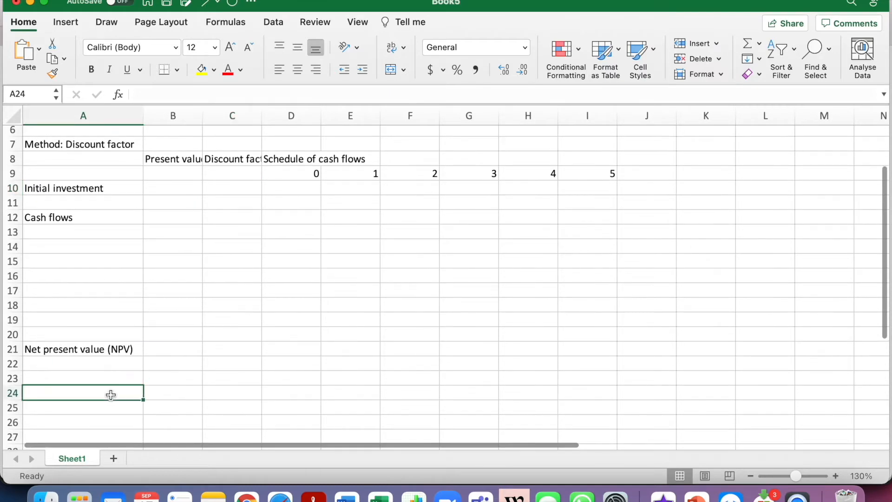
text(DF = )
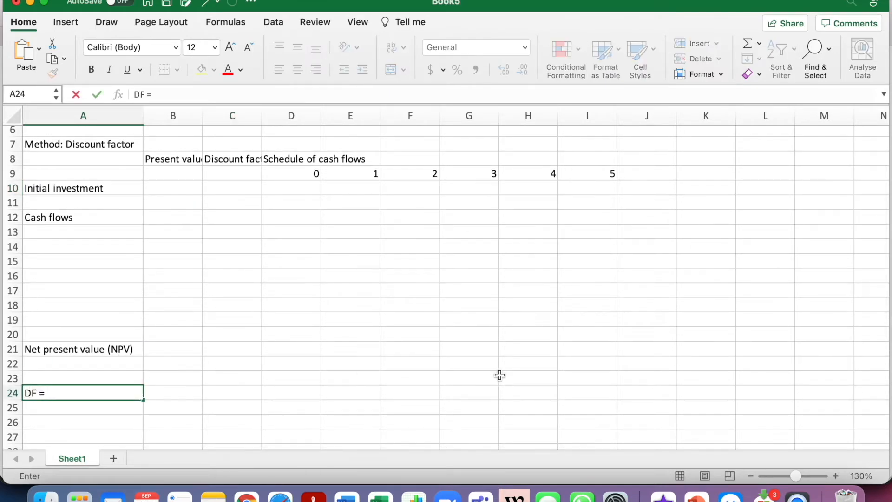
text(1/(1+r)^n)
key(Return)
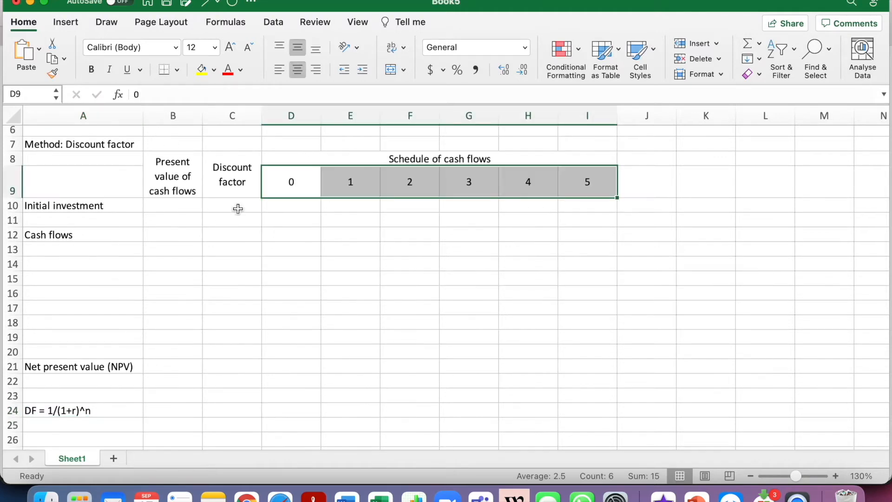
Calculate the initial investment's discount factor in C10 with the formula =1/(1+0.08)^0
click(238, 209)
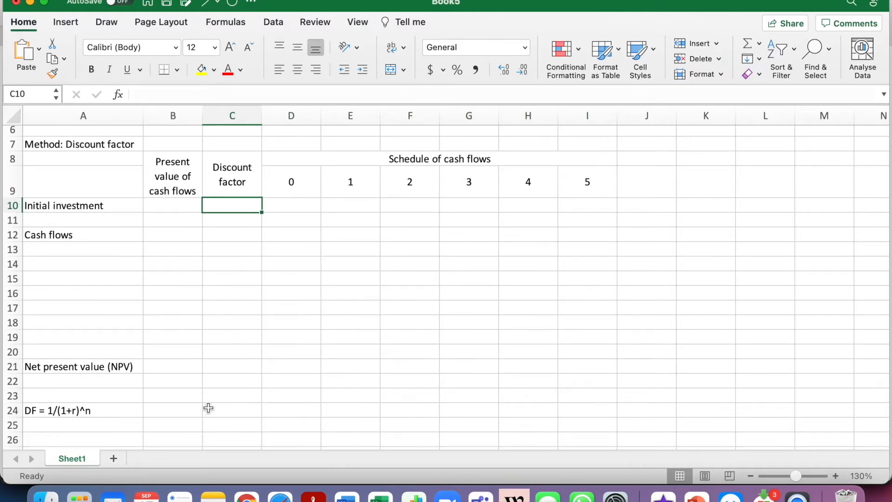
text(=)
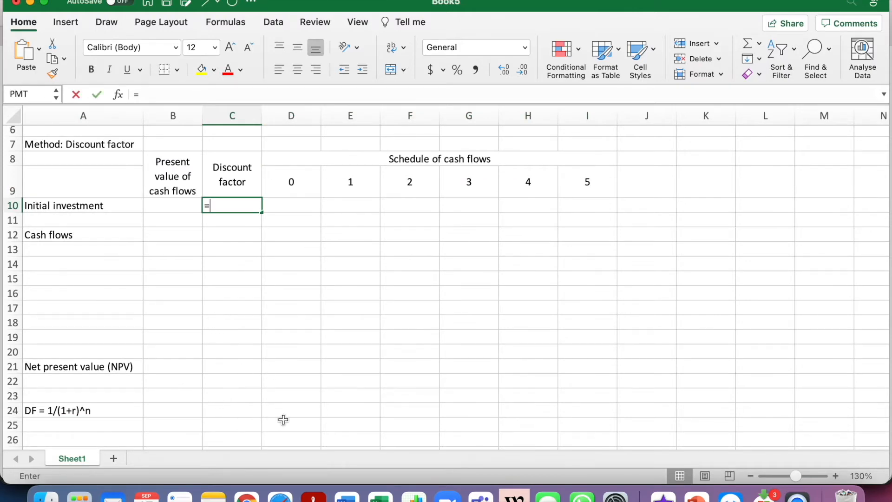
text(1/(1+)
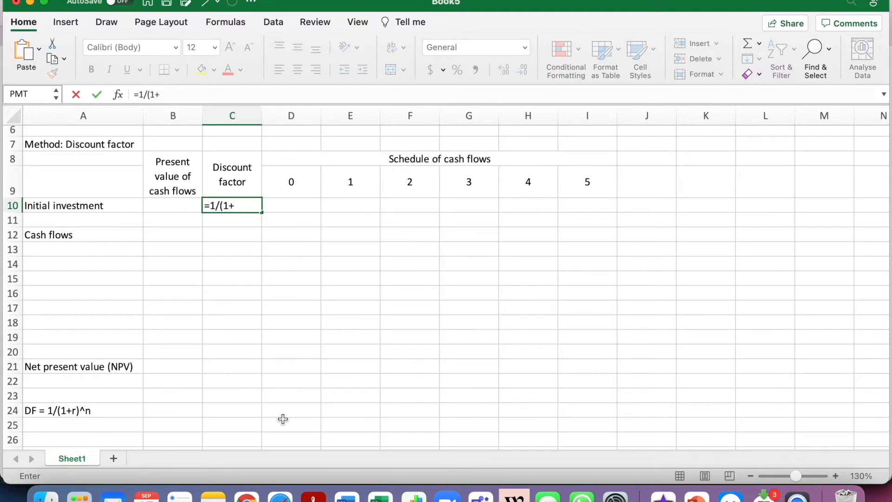
text(0.08)^0)
key(Return)
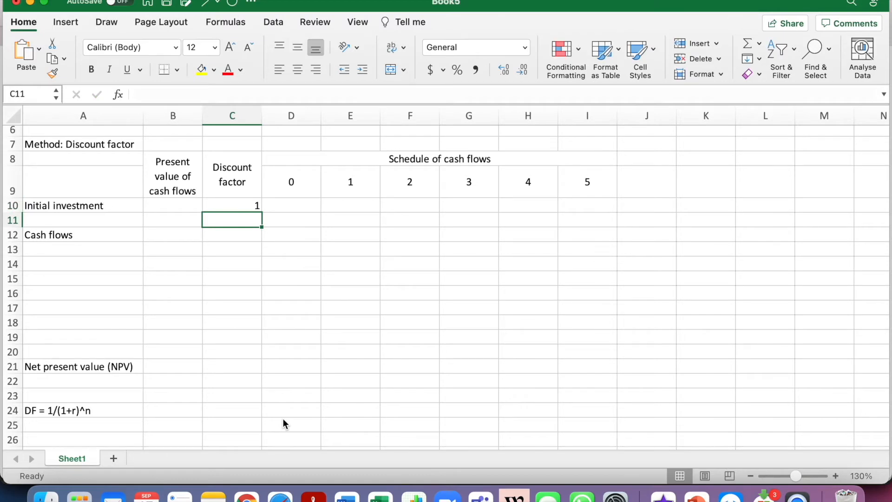
Format the discount factor in C10 to show three decimal places
key(Up)
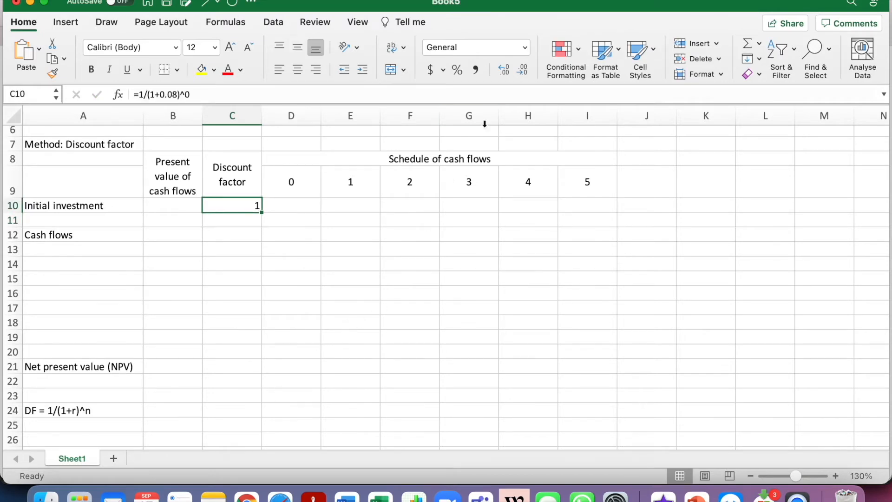
click(511, 69)
click(511, 69)
click(522, 69)
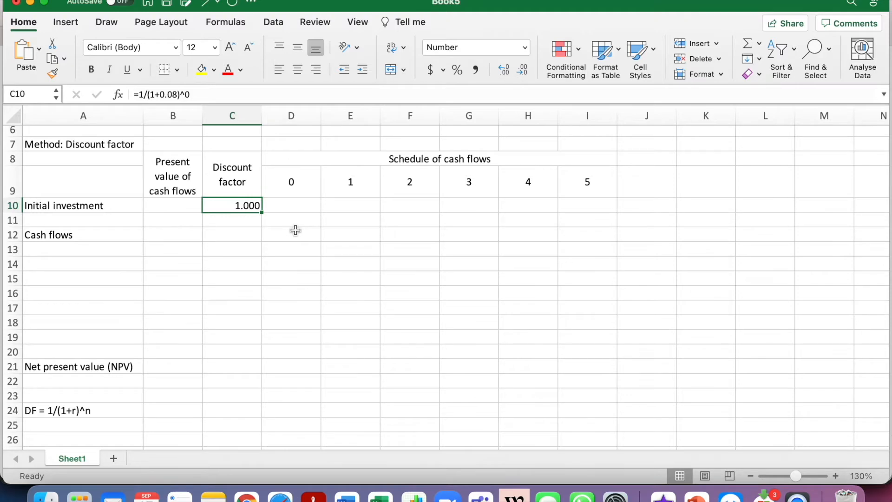
Copy the discount factor formula from C10 into C12:C17
key(super+c)
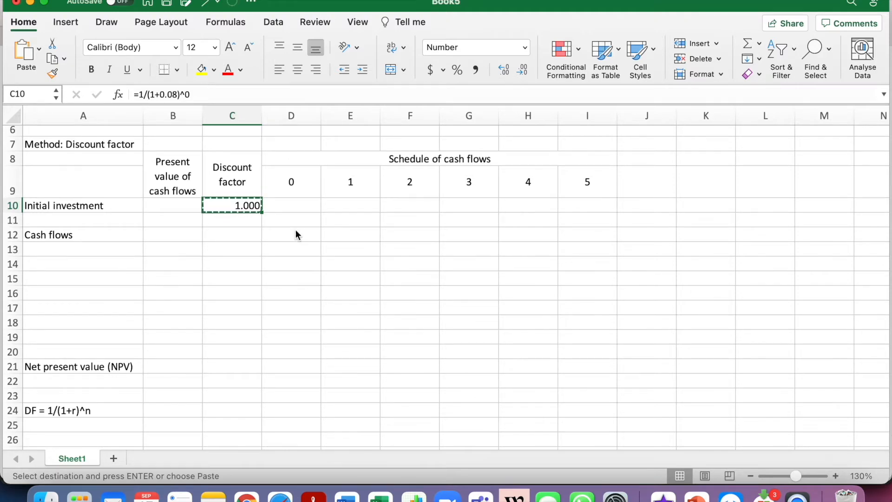
key(Down)
key(Down)
key(shift+Down)
key(shift+Down)
key(shift+Down)
key(shift+Down)
key(shift+Down)
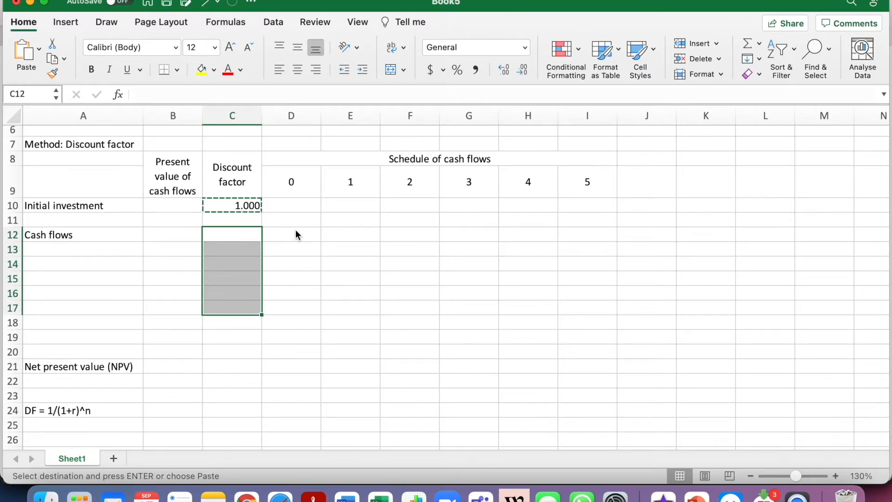
key(super+v)
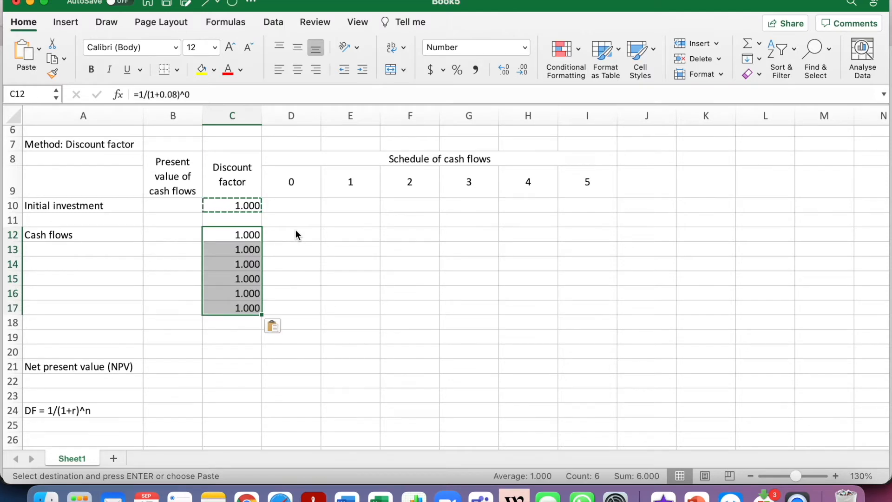
Change the exponent in the discount factor formulas to 1 in C12 and 2 in C13
click(235, 236)
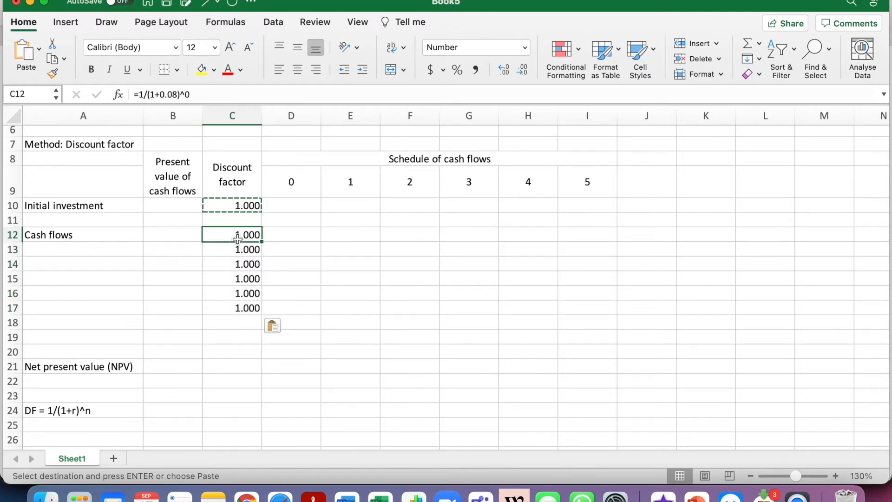
click(214, 94)
key(BackSpace)
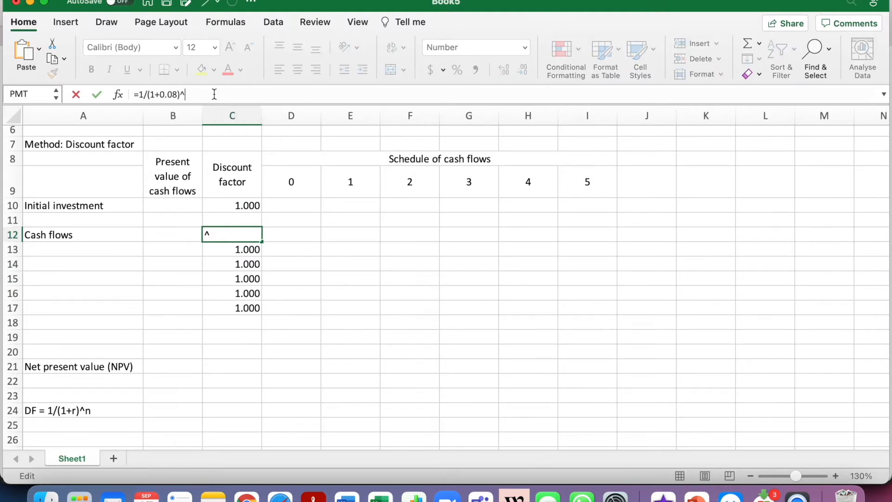
text(1)
key(Return)
click(215, 94)
key(BackSpace)
text(2)
key(Return)
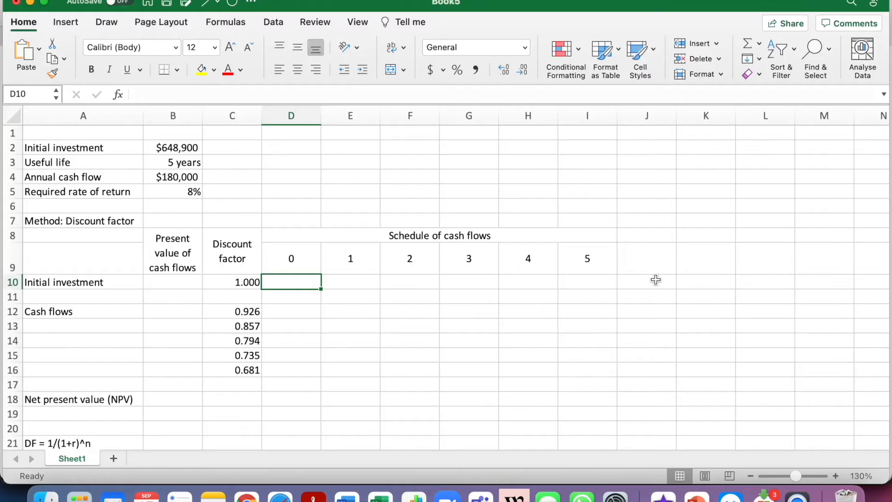
Enter the initial investment as a negative cash flow of -$648900 for year 0 in D10
text(-$)
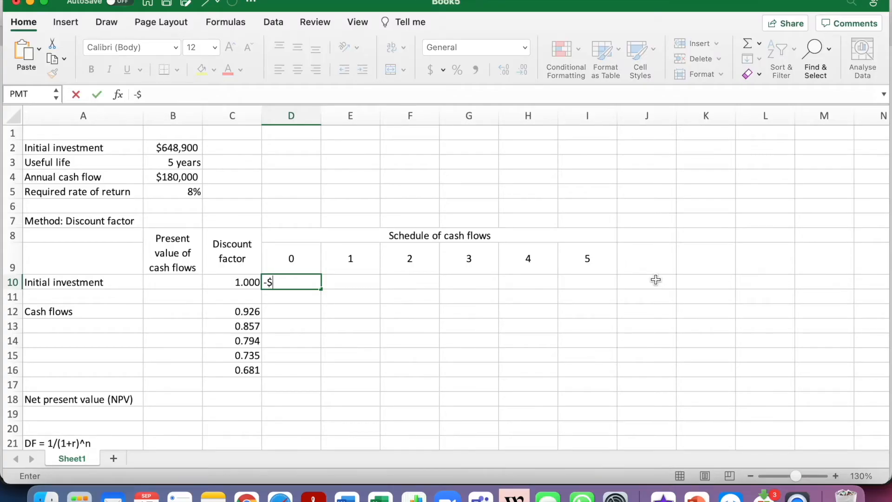
text(648900)
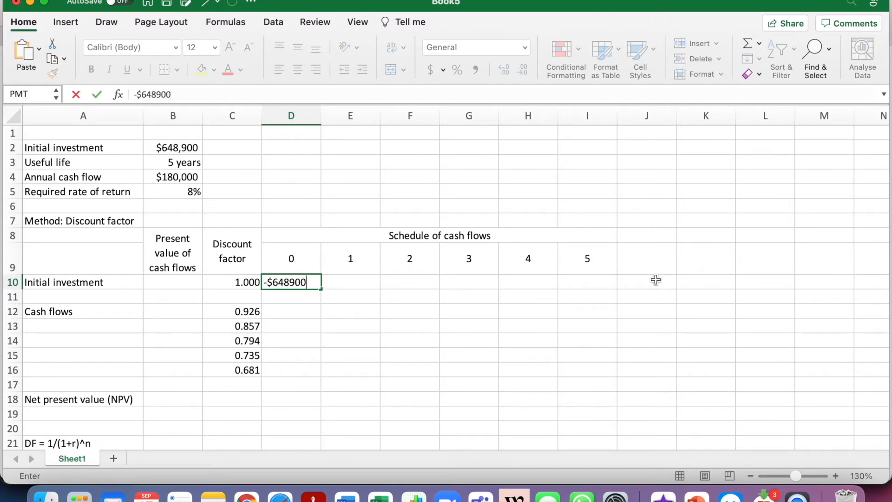
key(Return)
Enter the annual cash flow of $180000 for year 1 in E12
key(Right)
key(Down)
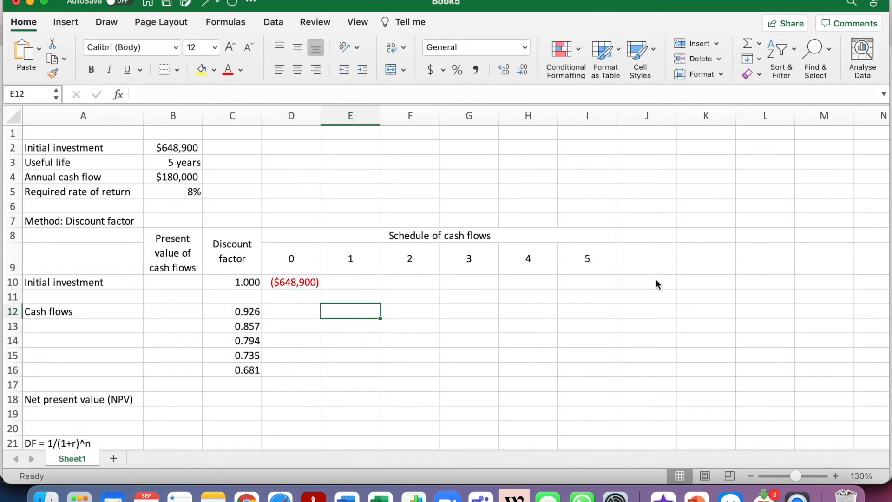
text($180000)
key(Return)
key(Up)
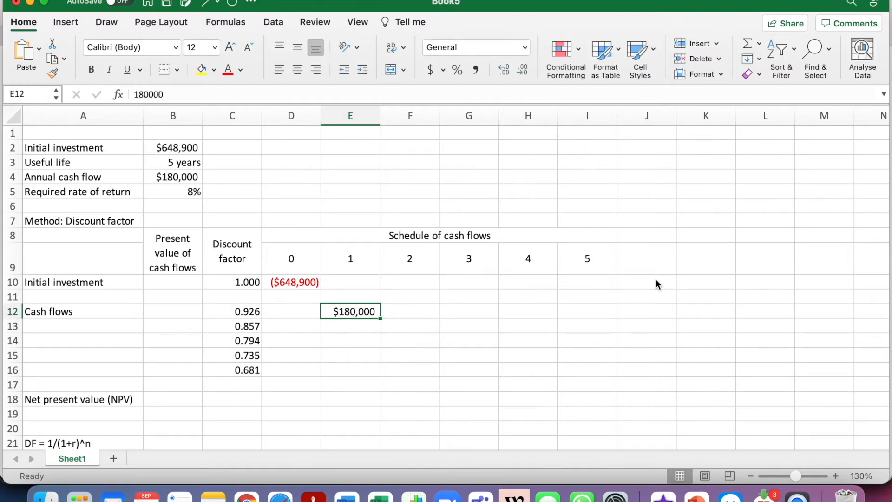
Copy the year 1 cash flow from E12 diagonally into F13, G14, H15 and I16 for years 2 to 5
key(super+c)
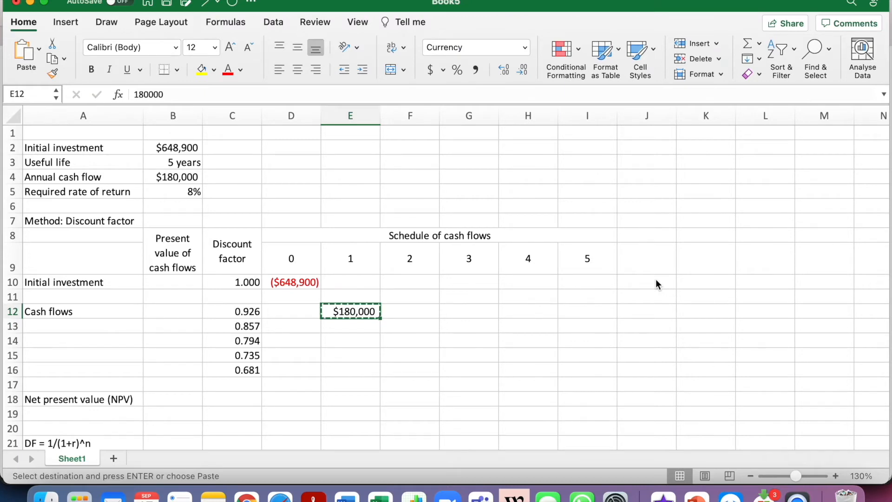
key(Right)
key(Down)
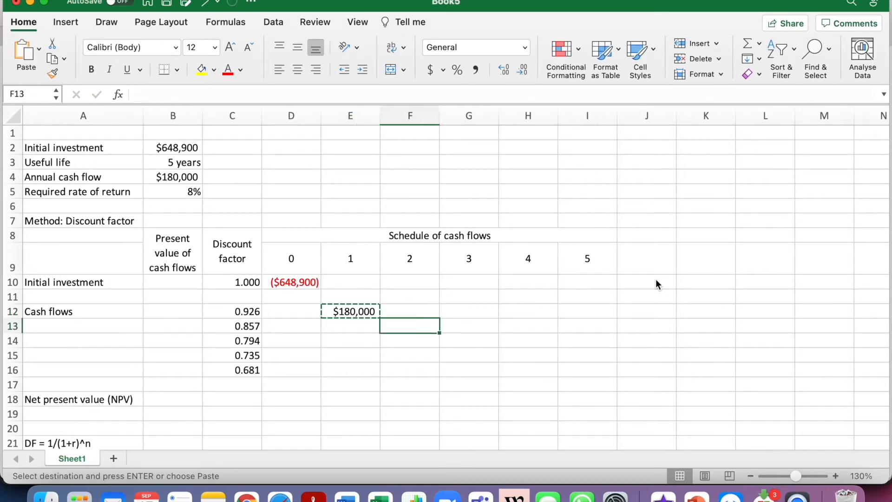
key(super+v)
key(Right)
key(Down)
key(super+v)
key(Right)
key(Down)
key(super+v)
key(Right)
key(Down)
key(super+v)
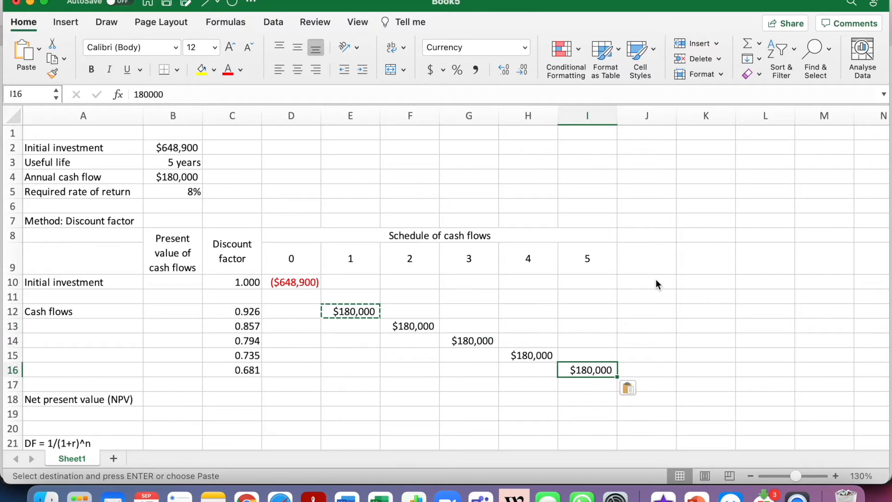
Calculate the initial investment's present value in B10 with the formula =C10*D10
key(Left)
key(Left)
key(Left)
key(Left)
key(Left)
key(Left)
key(Left)
key(Up)
key(Up)
key(Up)
key(Up)
key(Up)
key(Up)
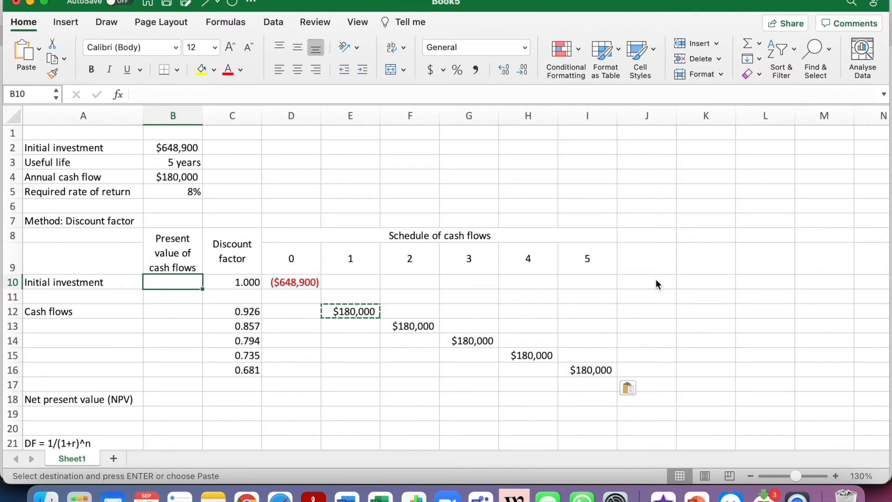
text(=)
key(Right)
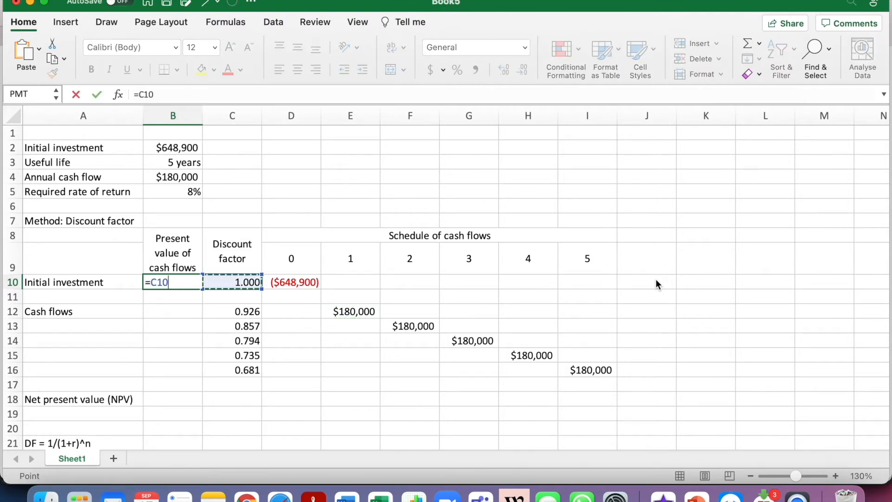
text(*)
key(Right)
key(Right)
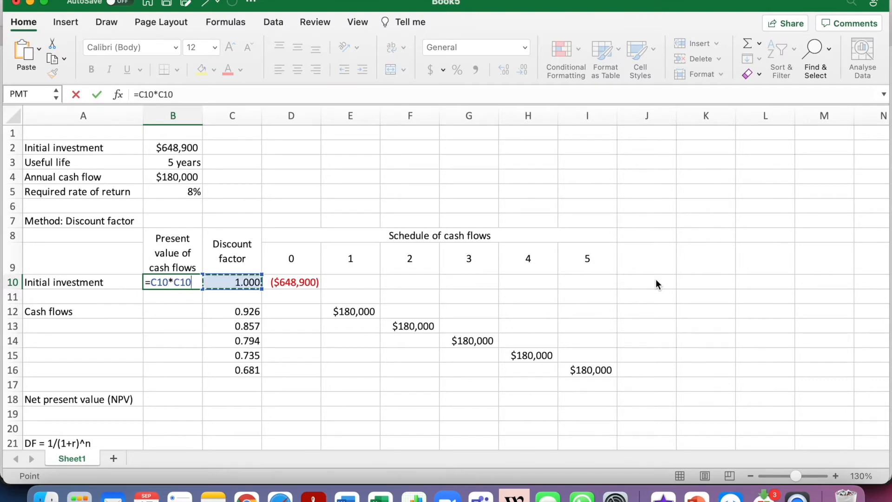
key(Return)
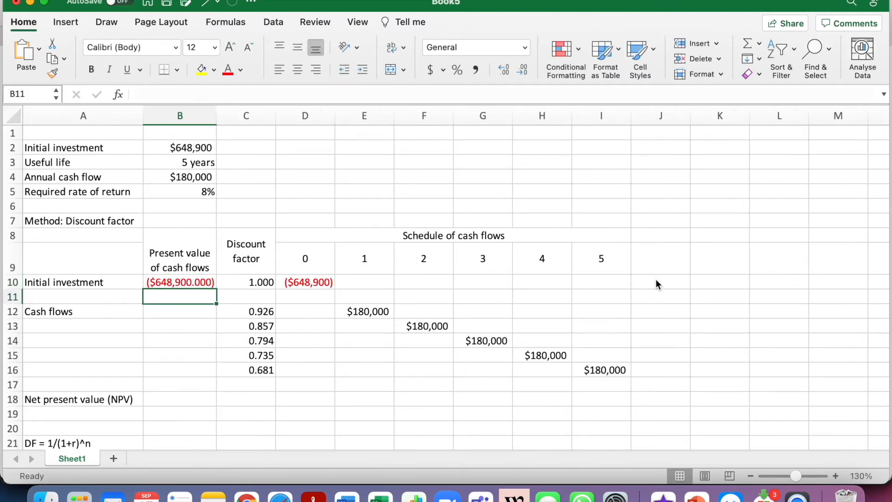
Format B10 without decimal places and copy its formatting to B10:B18
key(Up)
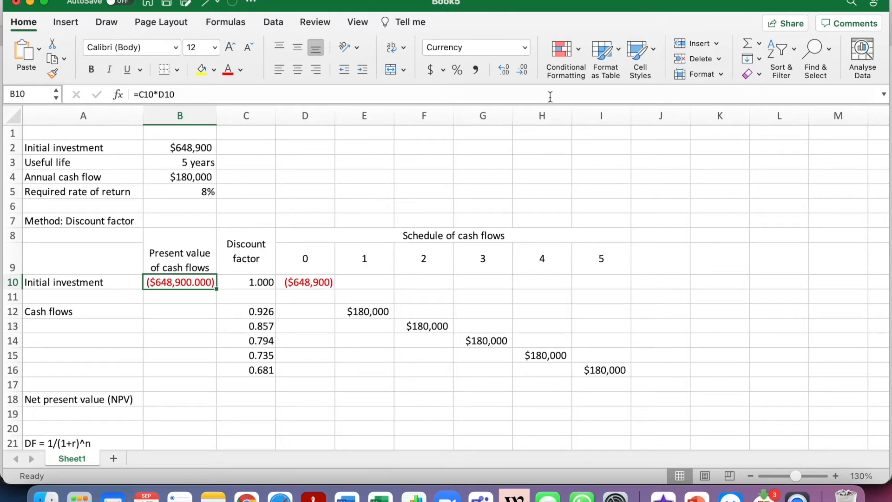
click(525, 72)
click(524, 72)
click(524, 72)
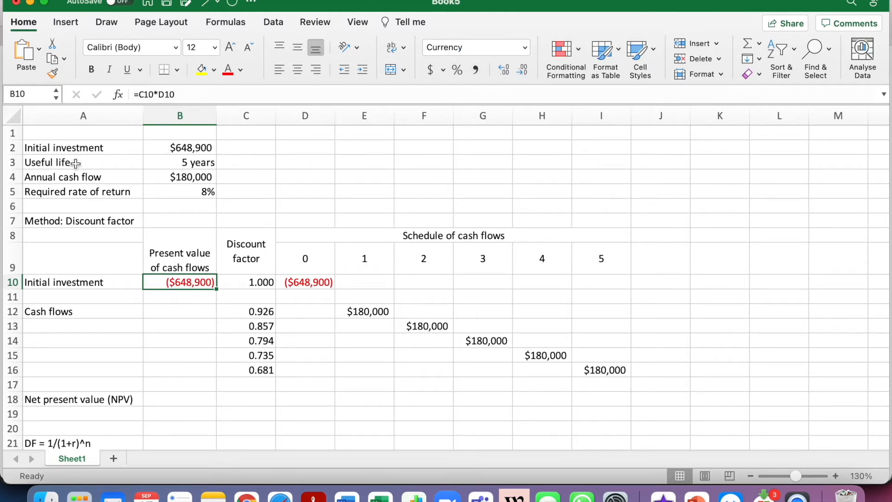
click(52, 74)
drag(171, 281, 173, 402)
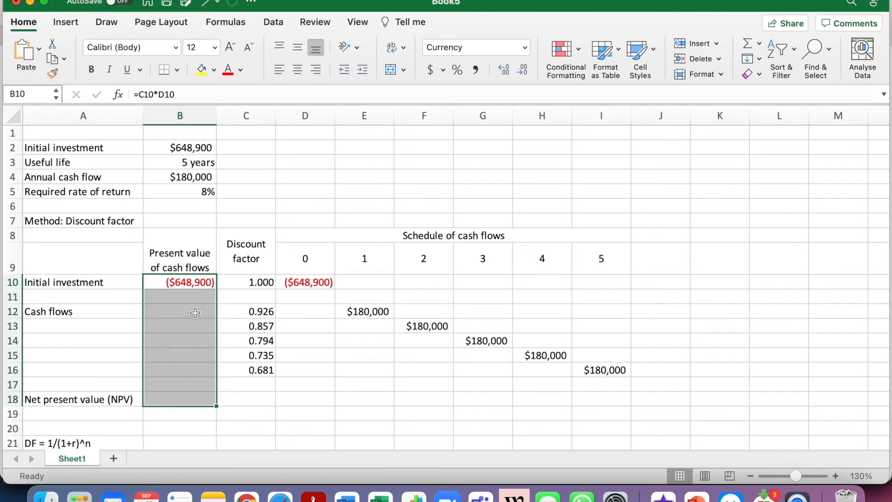
Calculate the present value of the year 1 cash flow in B12 with the formula =C12*E12
click(193, 312)
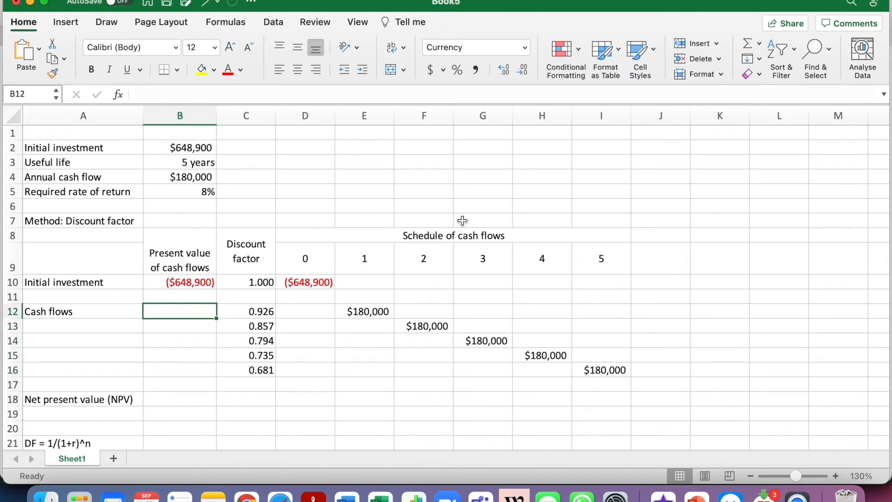
text(=)
key(Right)
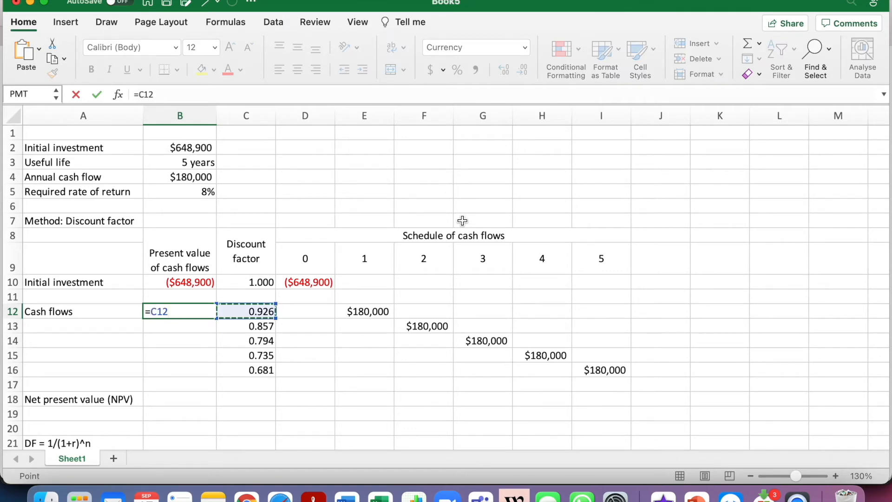
text(*)
key(Right)
key(Right)
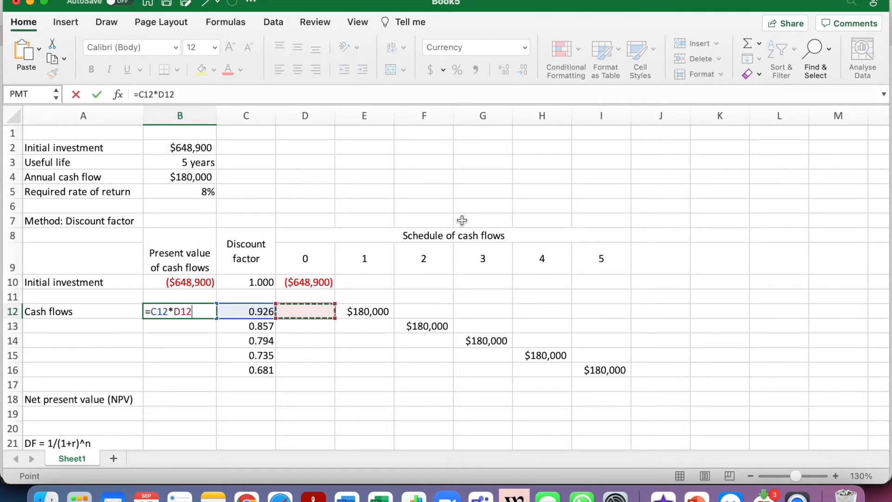
key(Return)
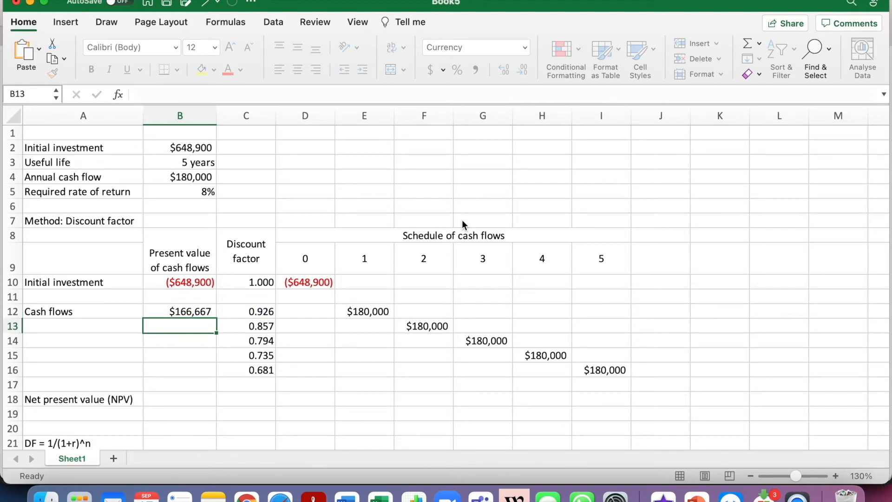
Calculate the present values for years 2 to 5 in B13:B16, multiplying each row's discount factor by its cash flow
text(=)
key(Right)
text(*)
key(Right)
key(Right)
key(Right)
key(Right)
key(Return)
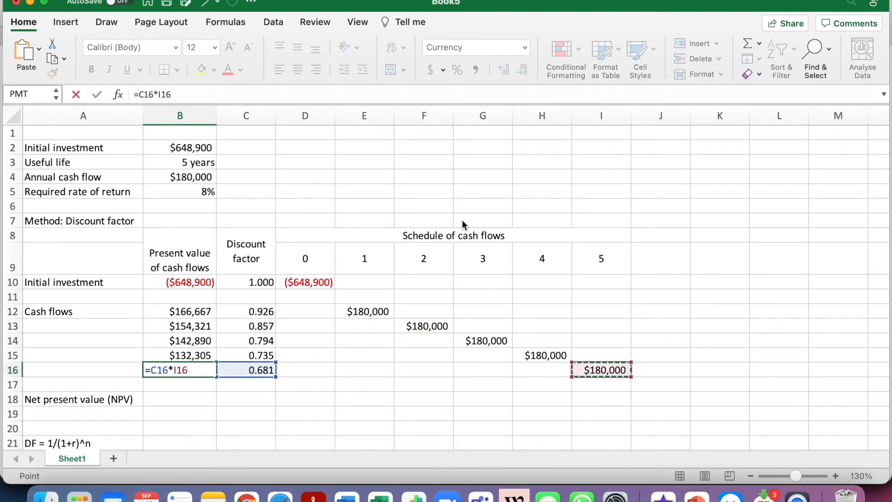
key(Return)
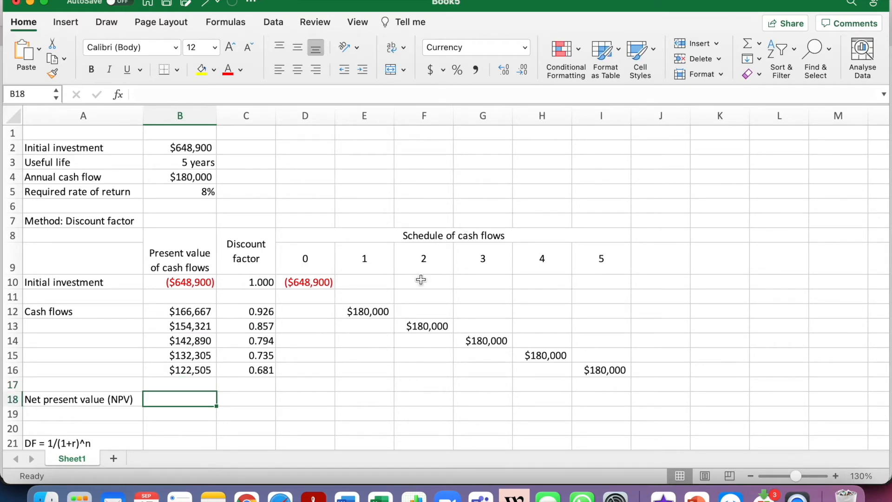
Calculate the net present value in B18 as the SUM of B10:B16
text(=)
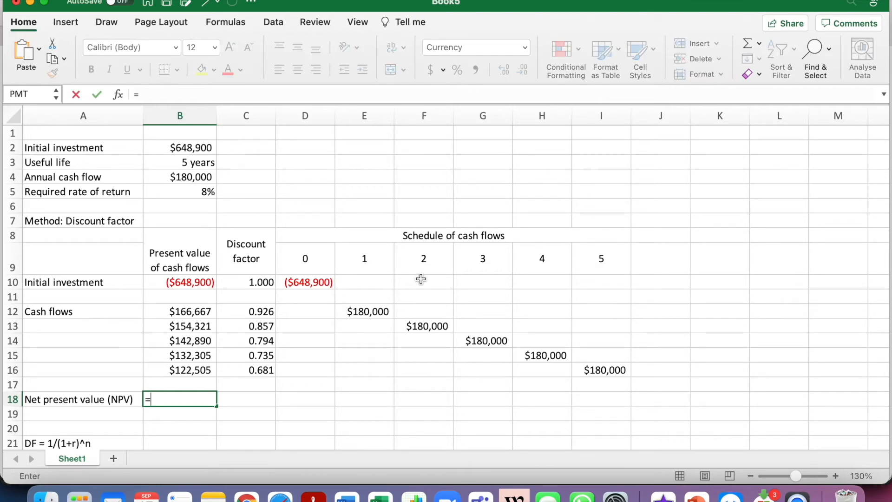
text(sum()
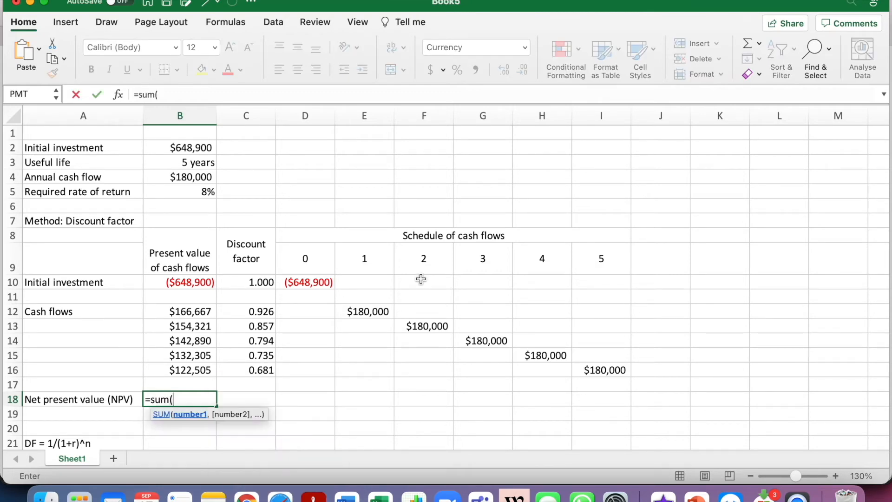
key(Up)
key(Up)
key(shift+Up)
key(shift+Up)
key(shift+Up)
key(shift+Up)
key(shift+Up)
key(shift+Up)
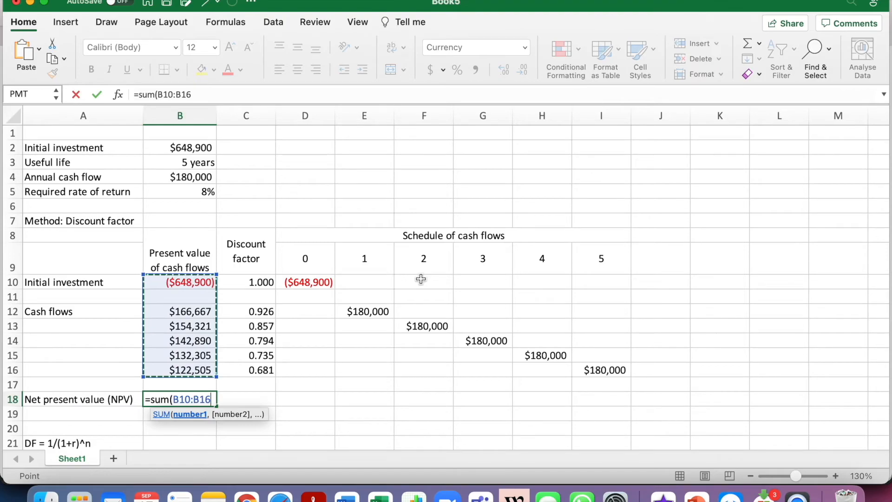
text())
key(Return)
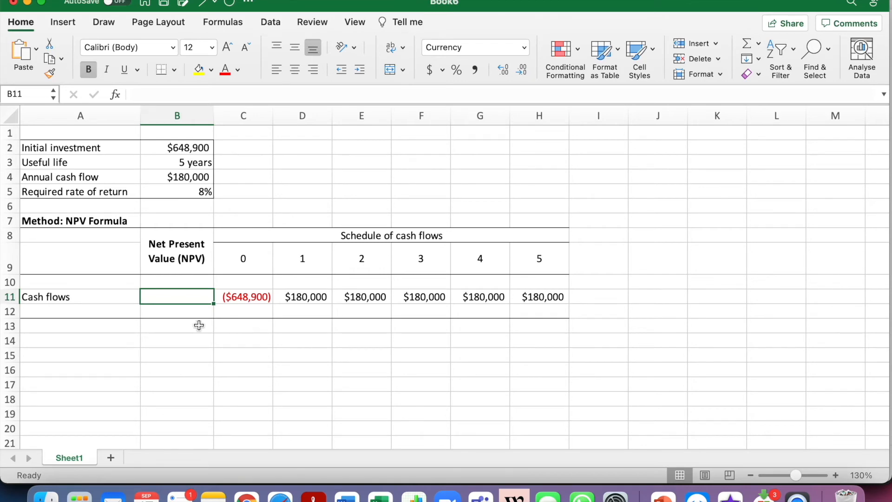
Insert the NPV function into B11 of the NPV Formula sheet
click(8, 298)
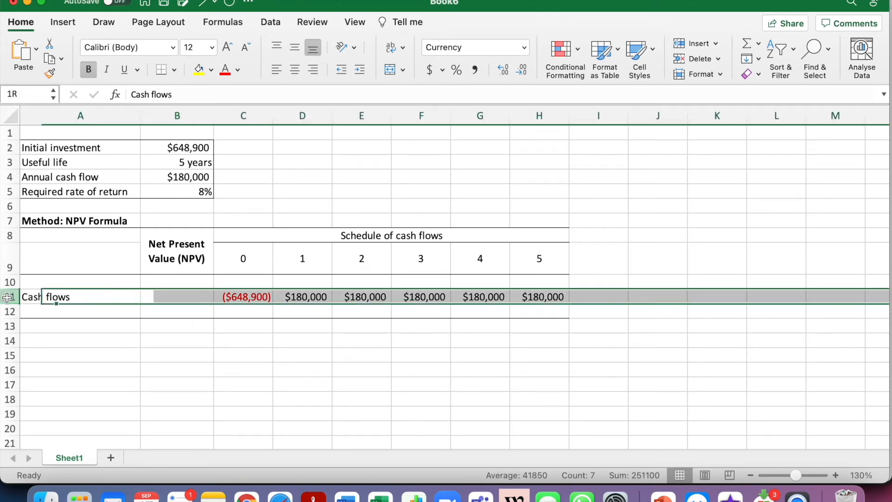
click(97, 335)
click(159, 300)
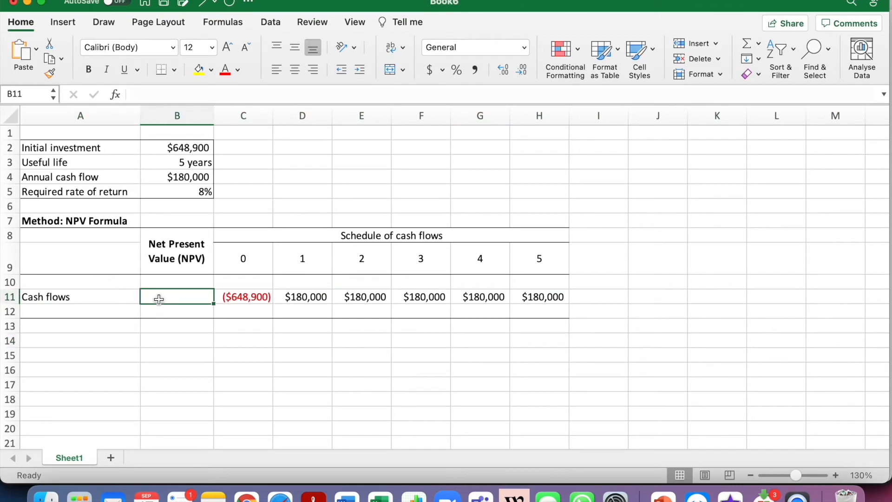
click(234, 26)
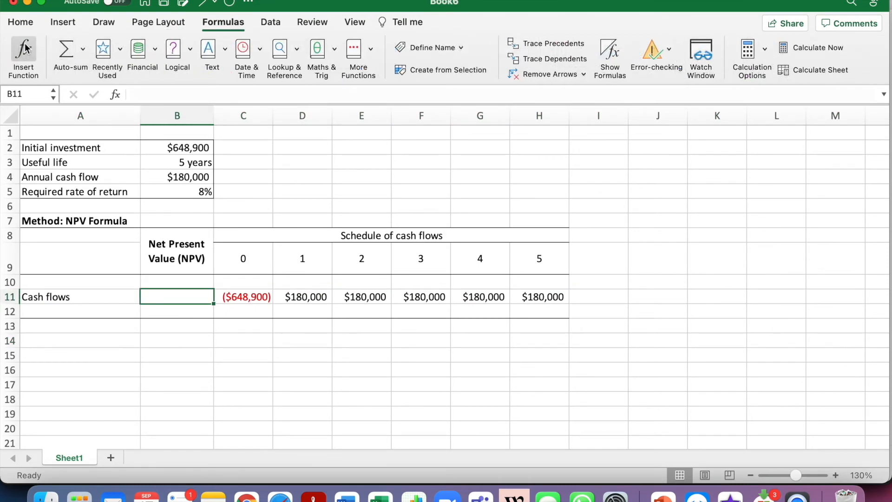
click(24, 48)
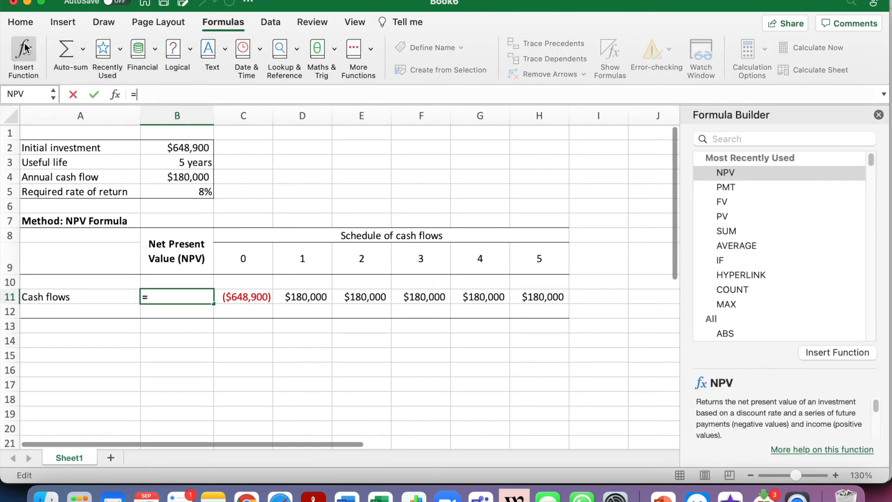
double_click(746, 173)
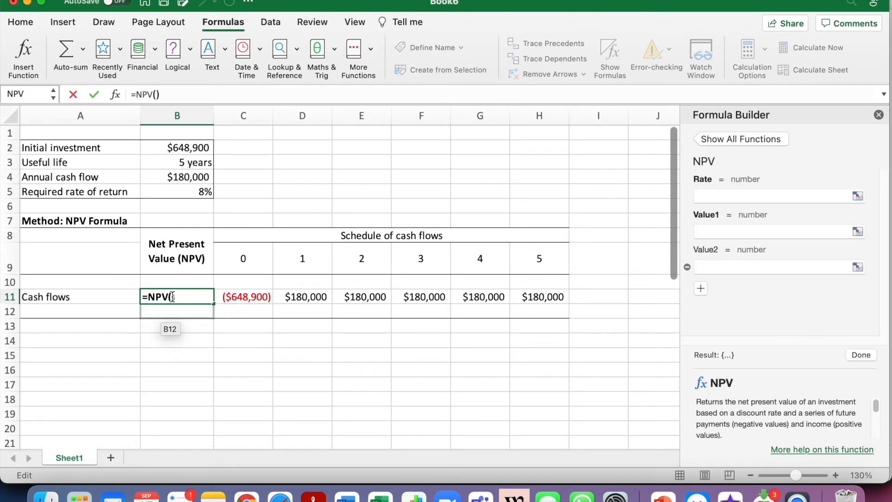
Complete the NPV function in B11 with a rate of 0.08 and the year 1 to 5 cash flows in D11:H11
click(188, 292)
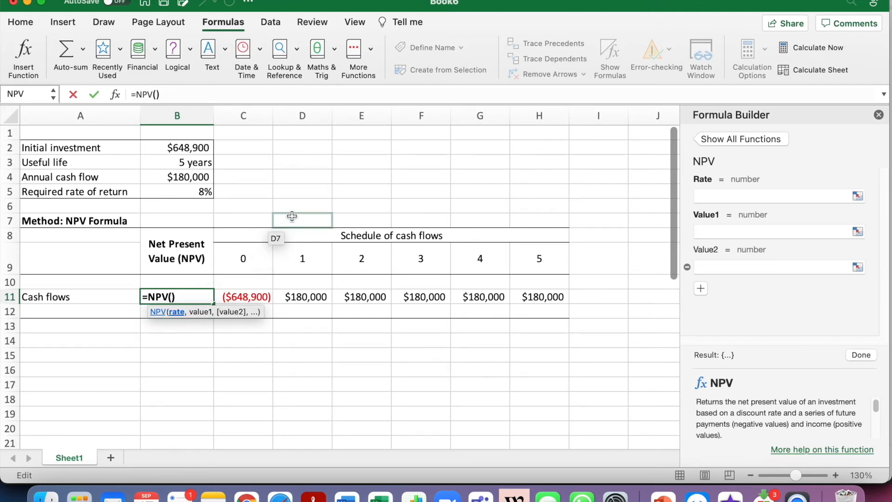
text(0.08,)
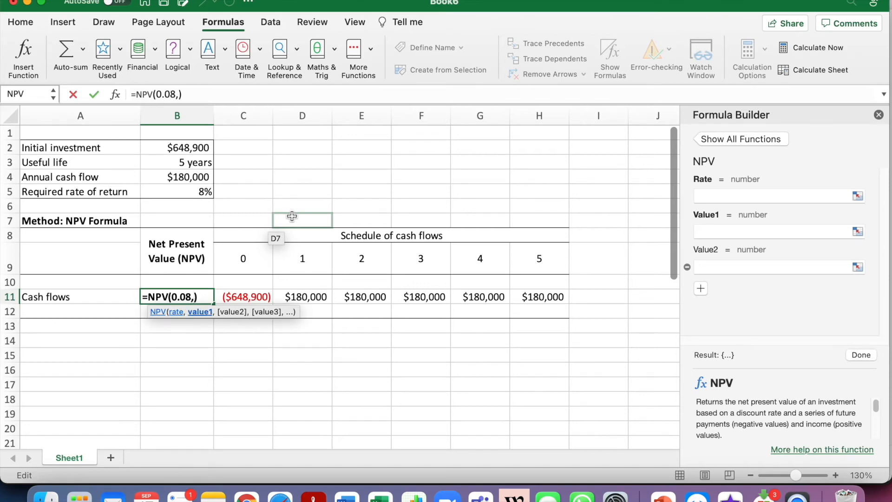
click(320, 297)
drag(320, 296, 527, 300)
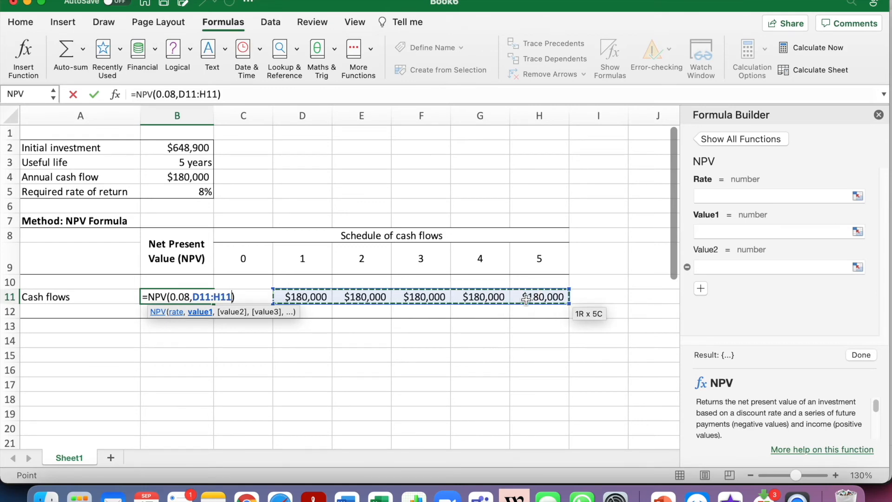
key(Return)
Add the initial investment in C11 to the end of the NPV formula in B11
key(Up)
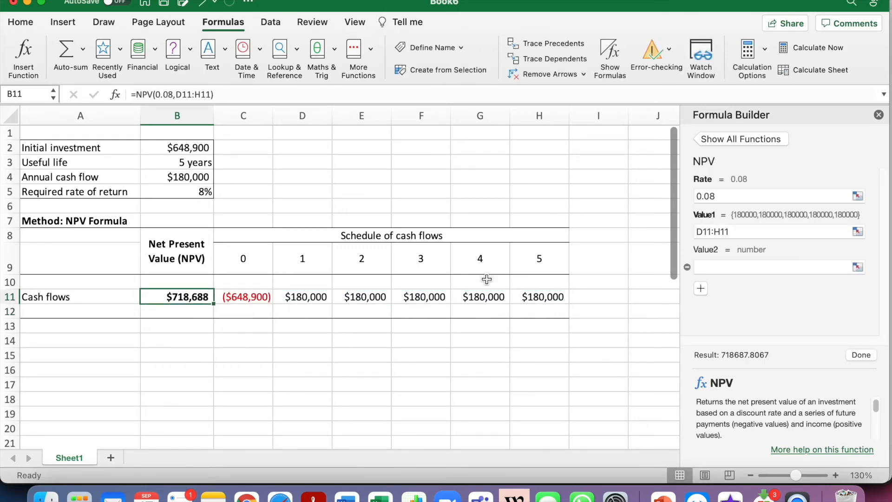
click(264, 95)
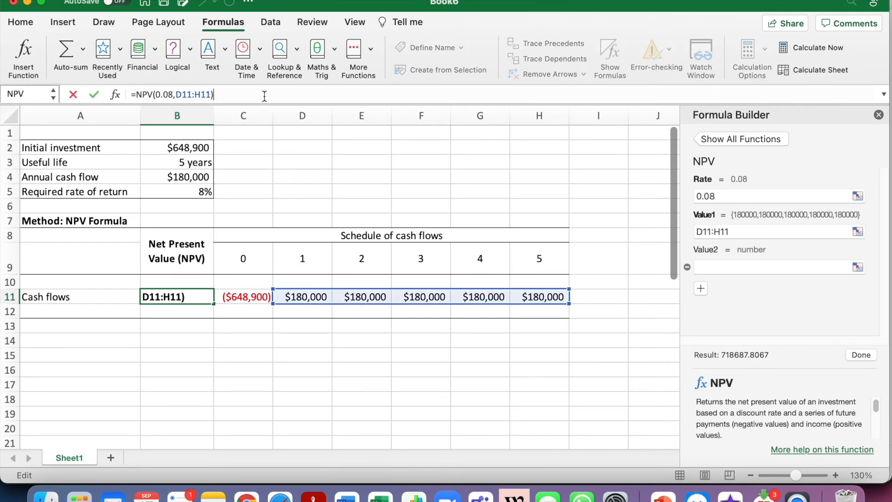
text(+)
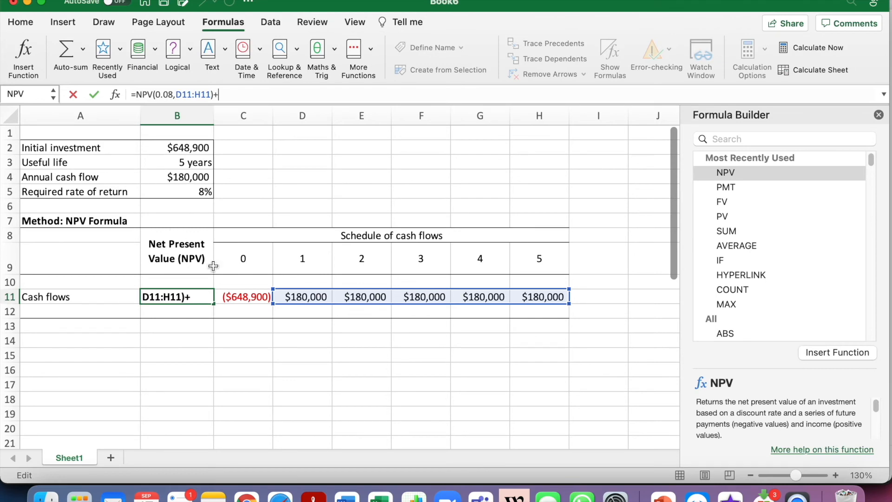
click(238, 298)
key(Return)
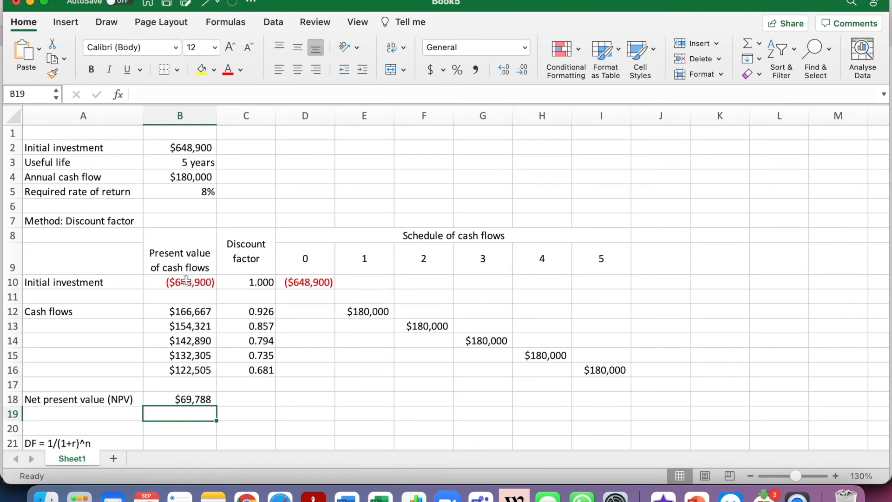
Apply outside borders to the investment data in A2:B5 of the discount factor workbook
drag(36, 145, 204, 193)
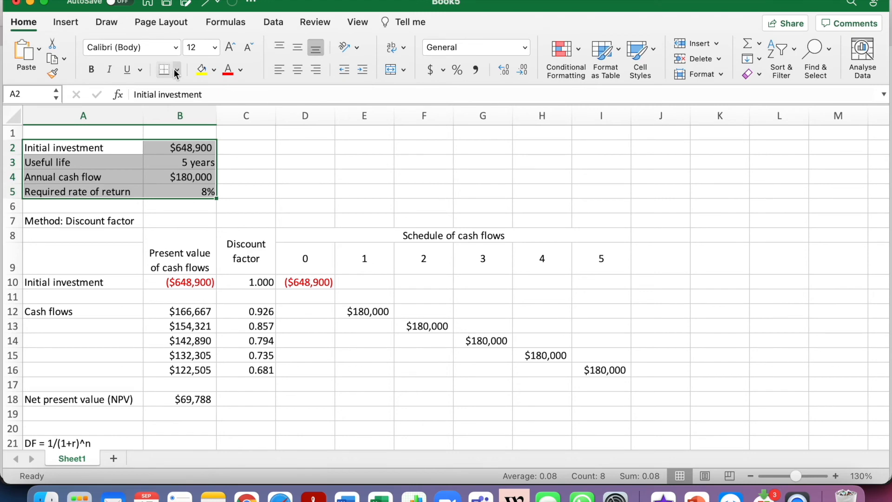
click(176, 70)
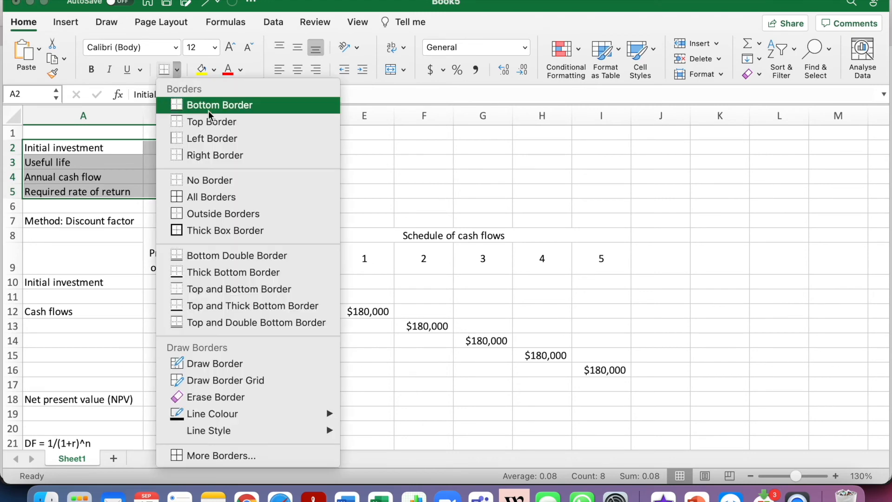
click(239, 214)
click(134, 221)
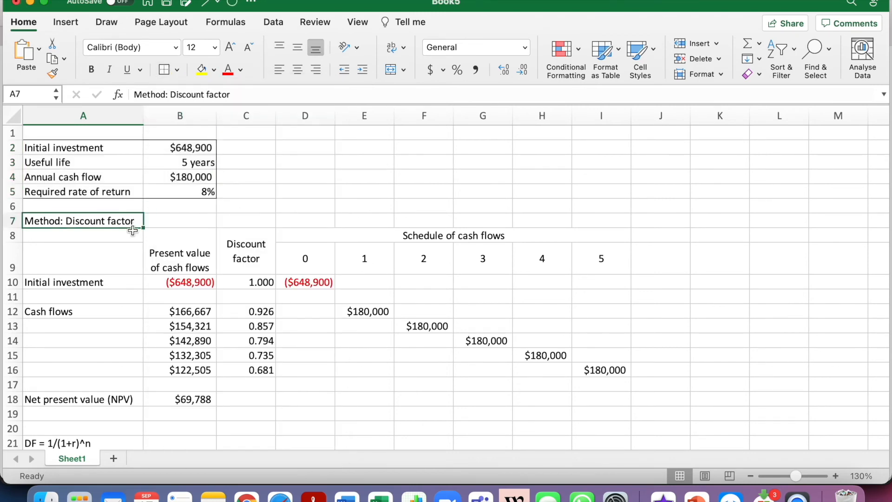
Bold the method heading in A7 and apply bottom borders to A7:I7, the cash flow schedule heading D8:I8 and header row A9:I9
click(92, 70)
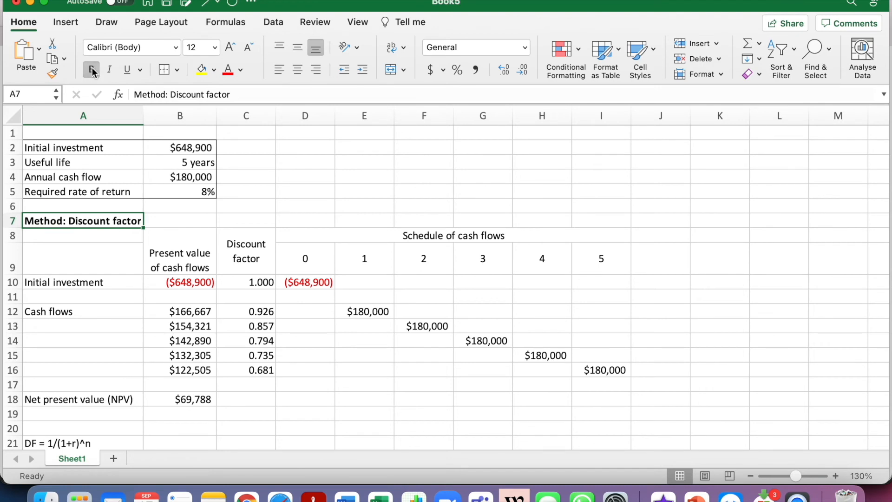
drag(110, 222, 604, 220)
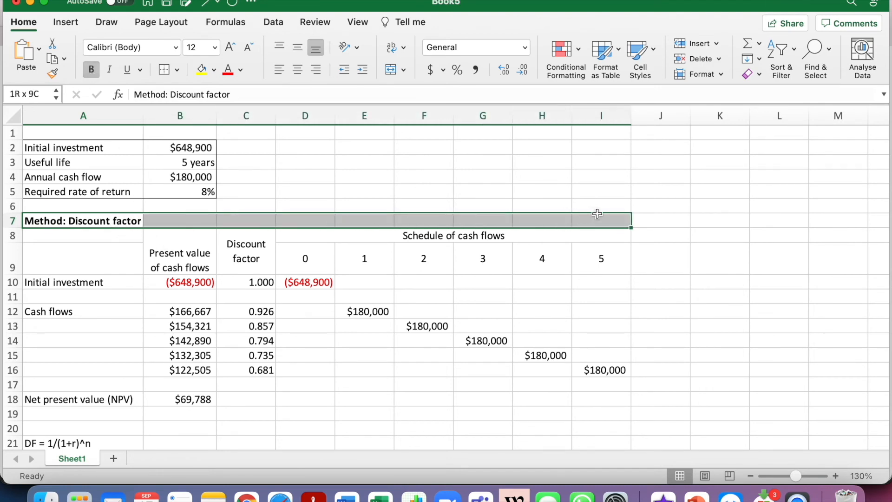
click(177, 70)
click(183, 109)
click(303, 237)
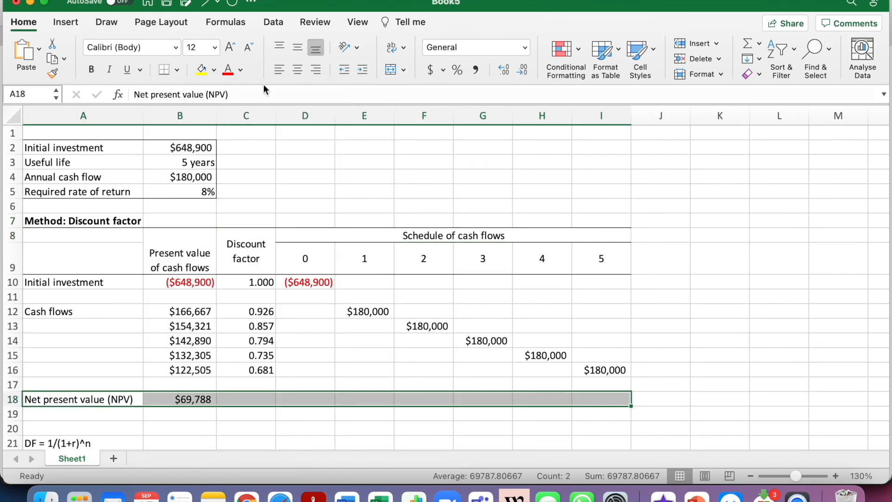
Apply a bottom border to A18:I18 and bold the net present value label and amount in A18:B18
click(164, 70)
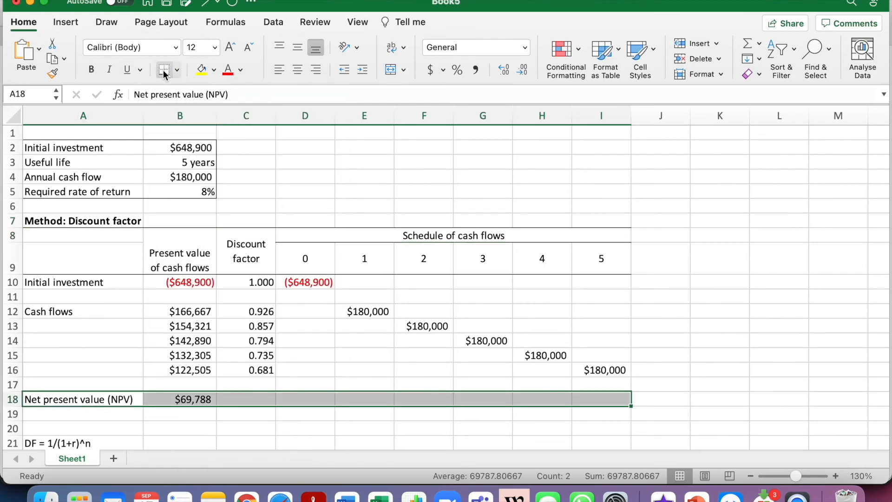
click(129, 395)
drag(100, 399, 188, 399)
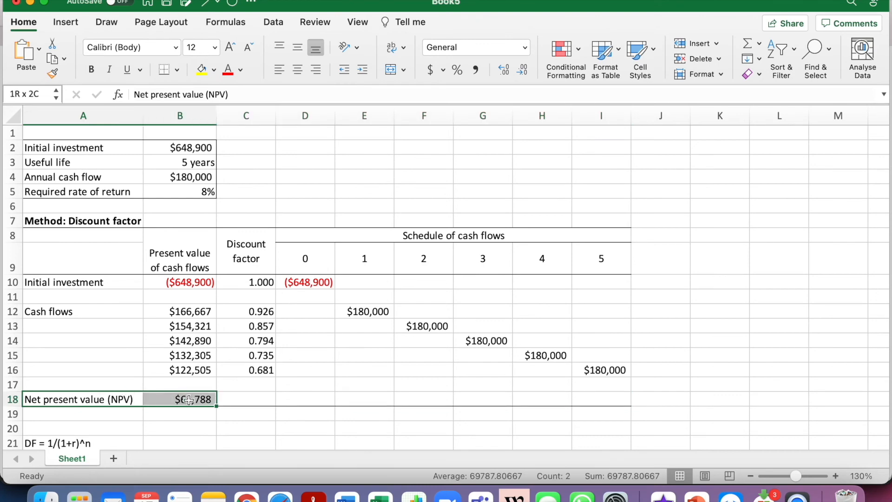
click(91, 70)
click(340, 369)
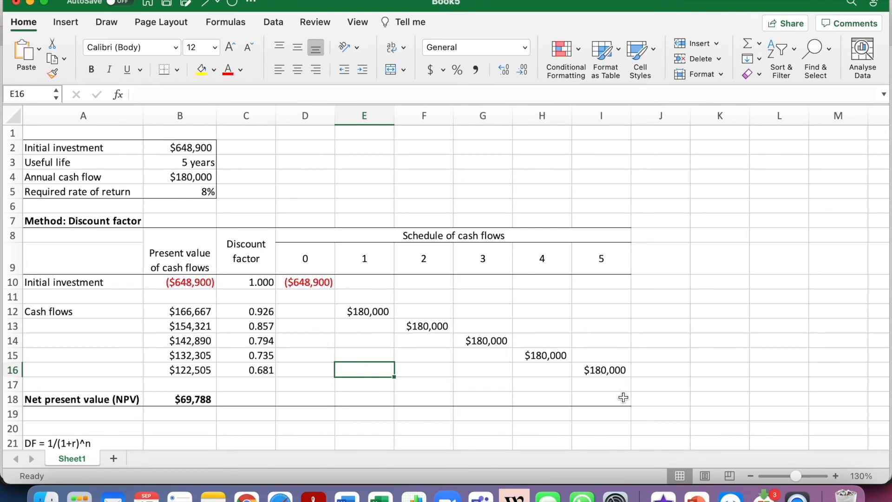
Set A2:I18 as the worksheet's print area
mouse_move(624, 400)
mouse_down()
mouse_move(614, 356)
mouse_move(423, 261)
mouse_move(186, 162)
mouse_move(82, 150)
mouse_up()
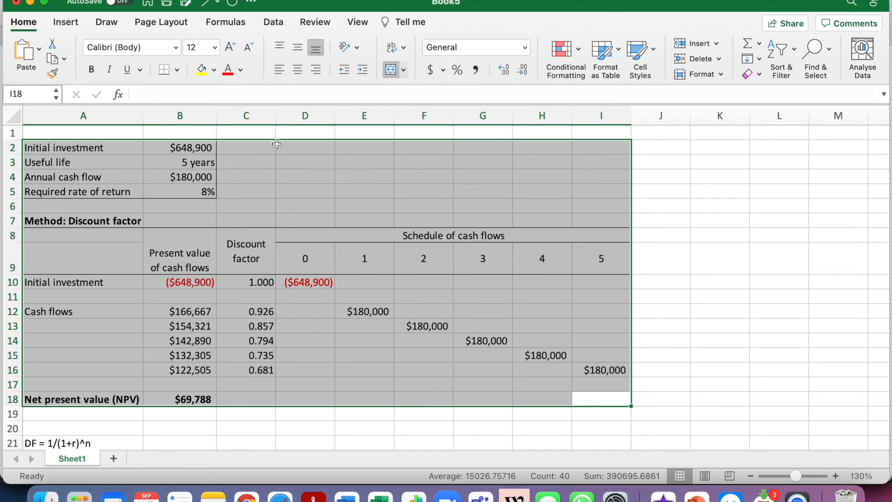
click(173, 24)
click(253, 56)
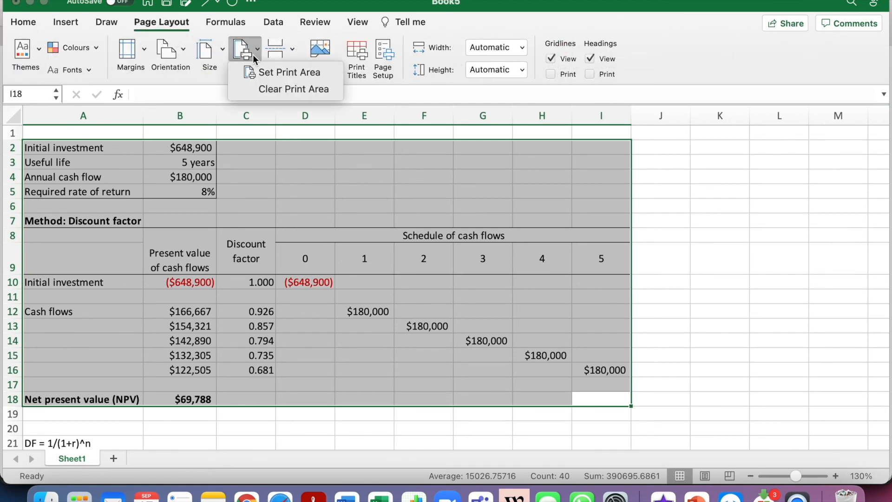
click(261, 72)
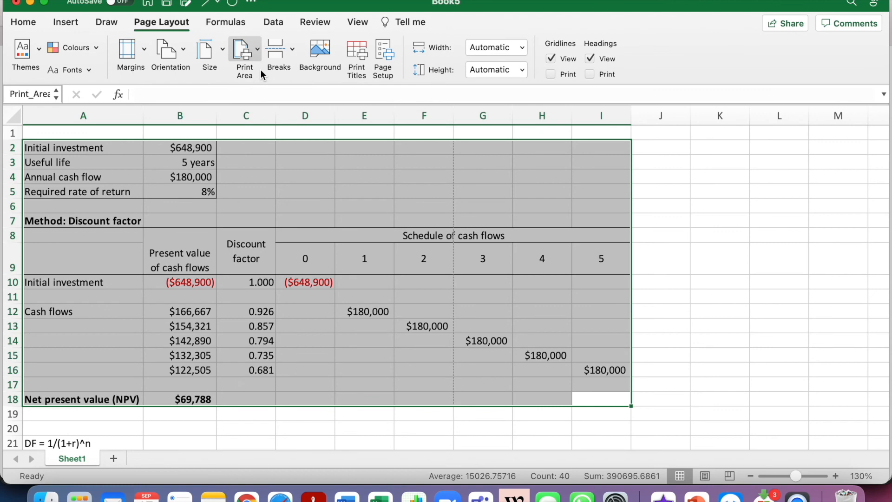
Configure the page setup with landscape orientation and horizontal centring on the page
click(384, 54)
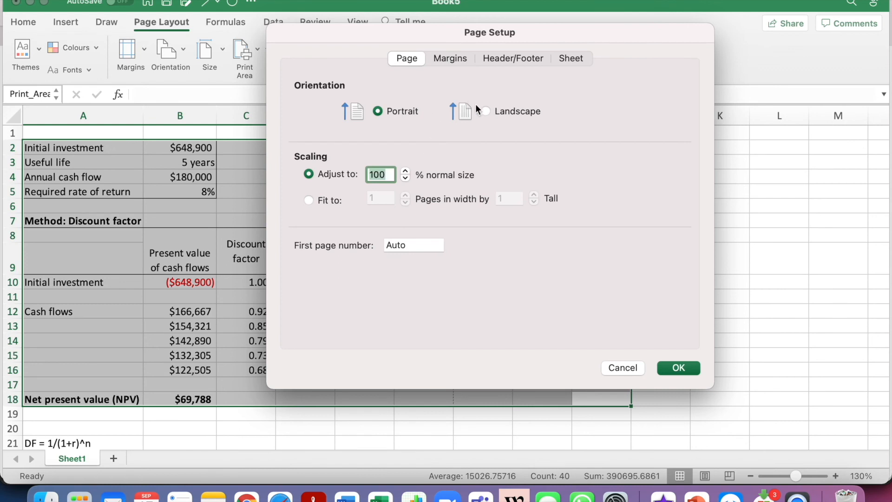
click(512, 113)
click(452, 59)
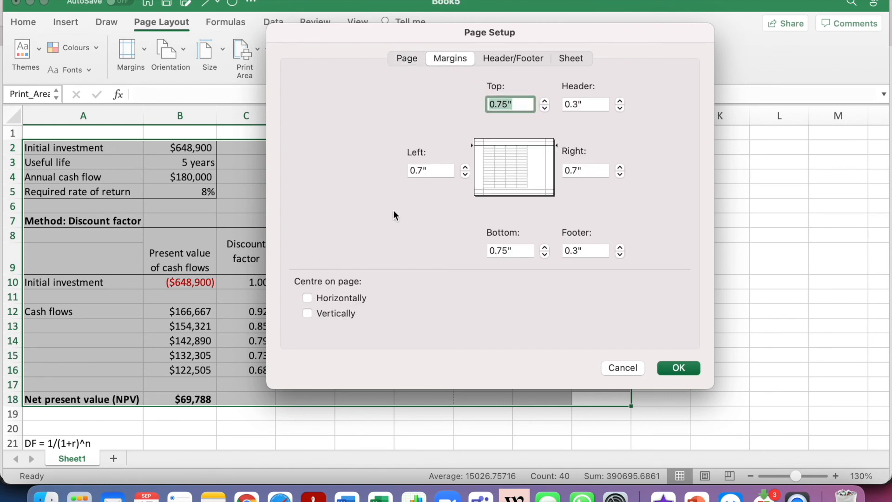
click(342, 295)
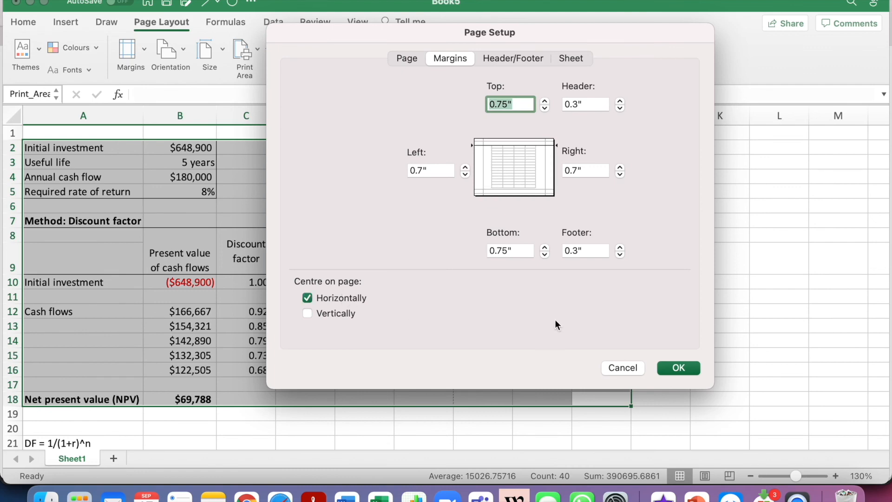
click(671, 367)
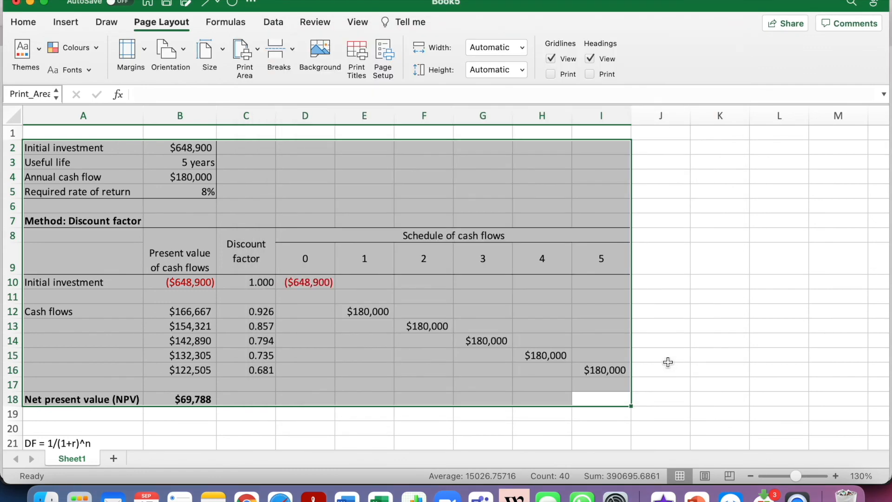
Deselect the print area and open the print preview of the worksheet
click(408, 193)
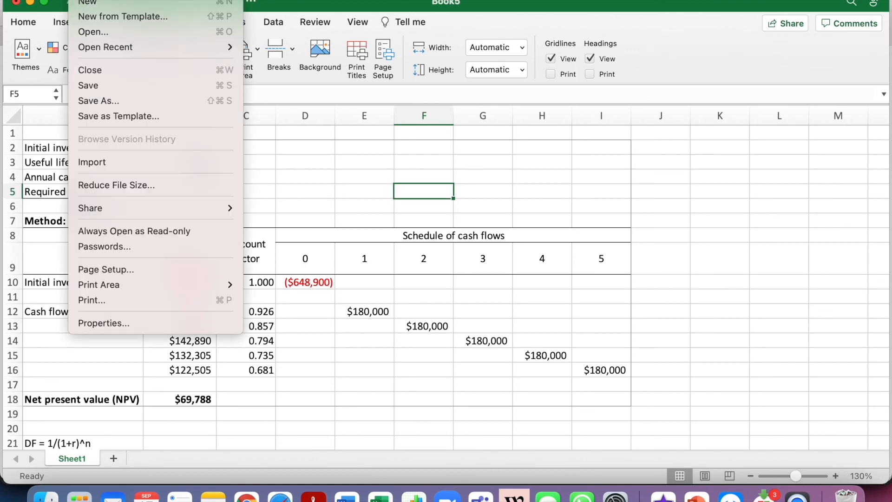
click(127, 299)
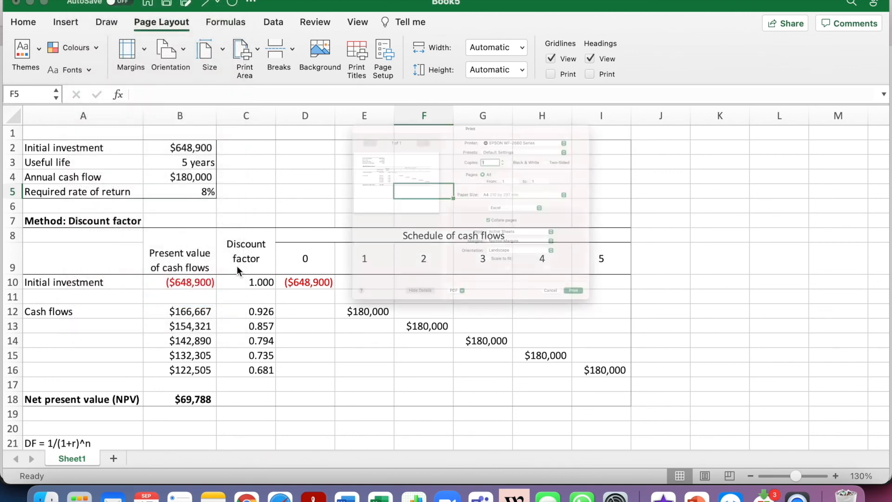